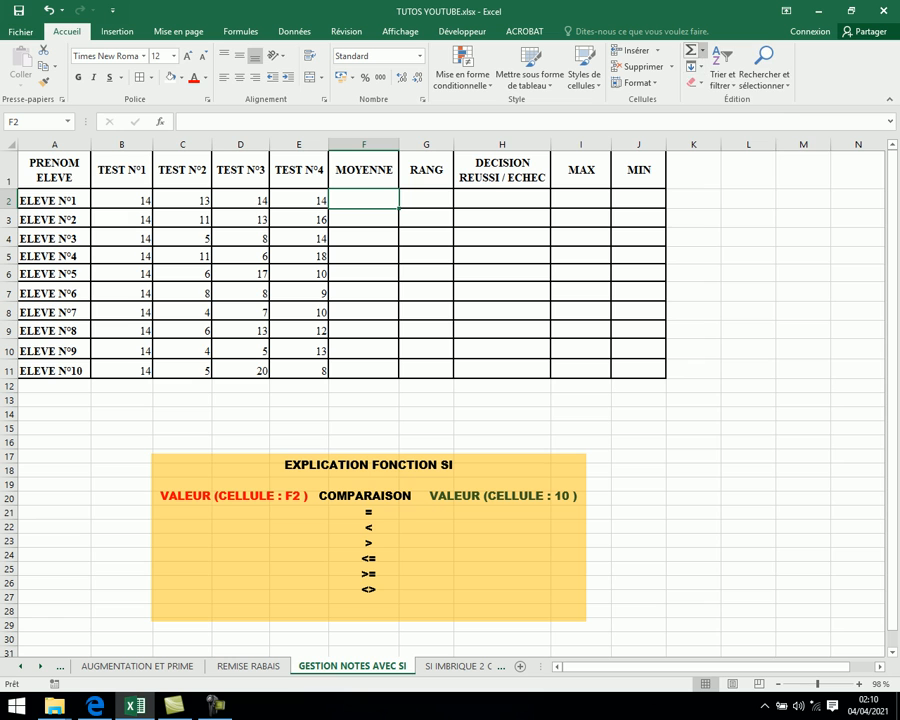
- Insert an average formula of B2:E2 in F2 with AutoSum and fill it down to F11
left_click(702, 49)
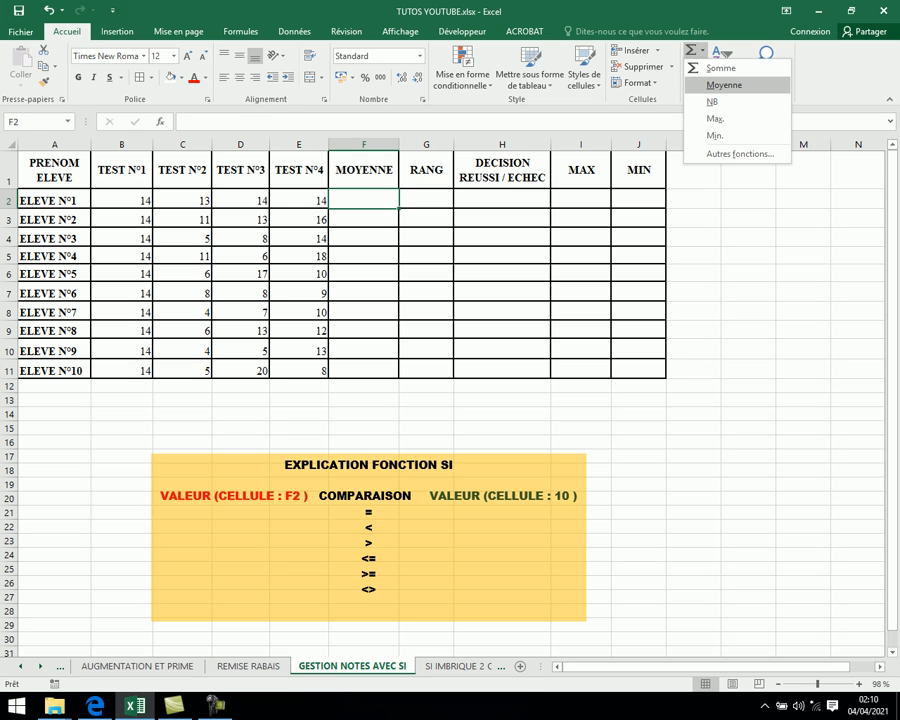
left_click(724, 85)
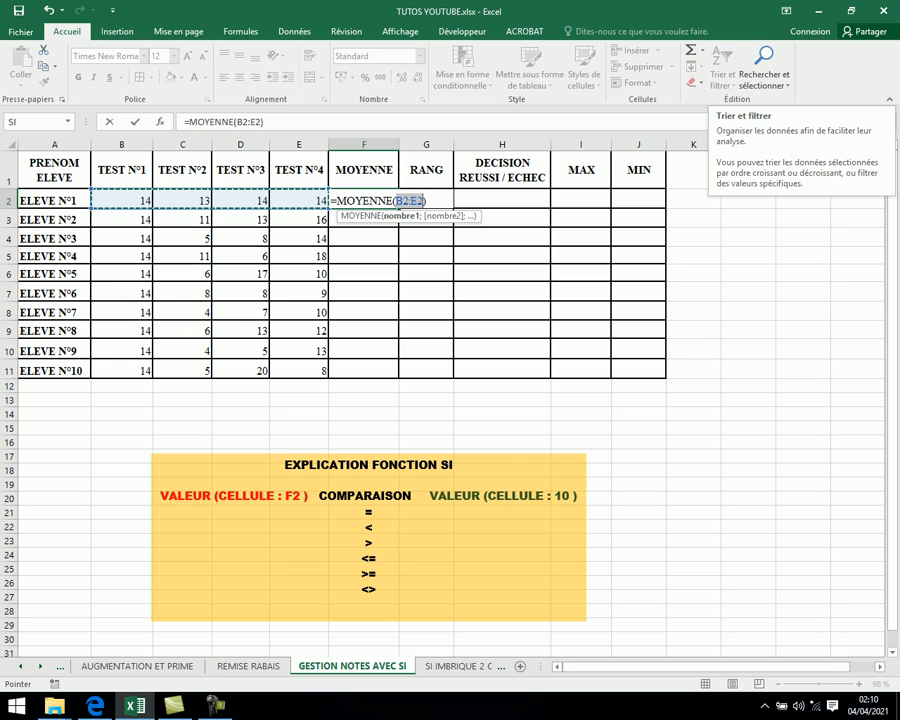
key("Return")
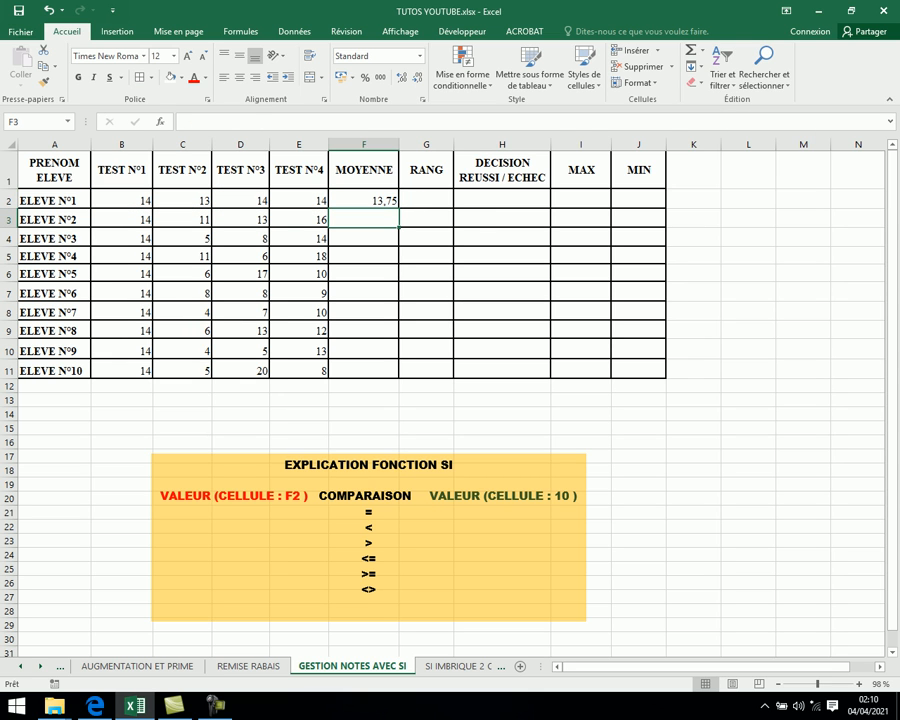
left_click(364, 201)
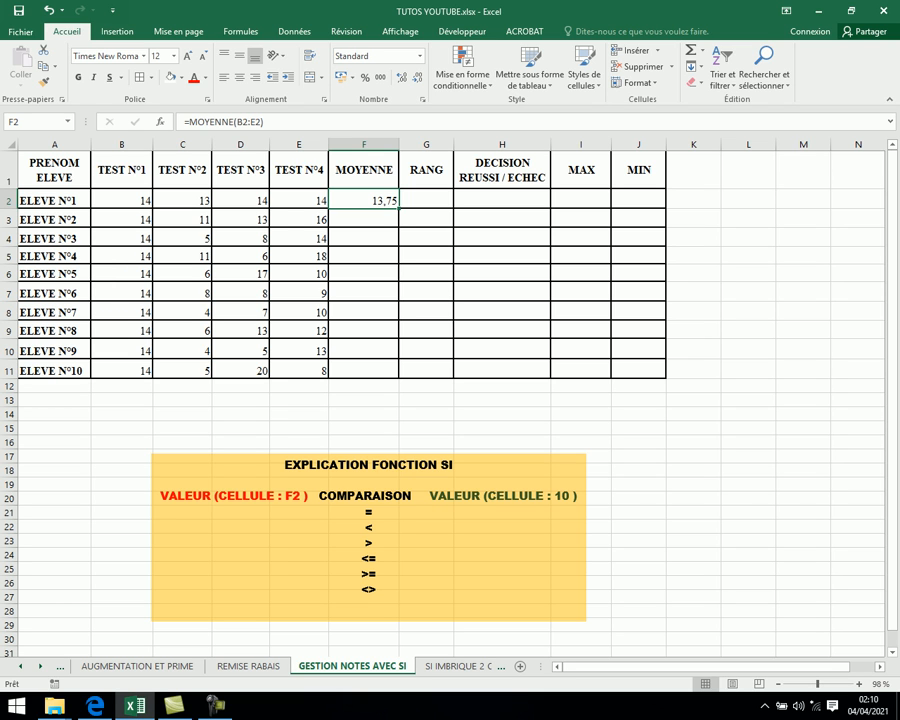
left_click_drag(398, 208, 398, 378)
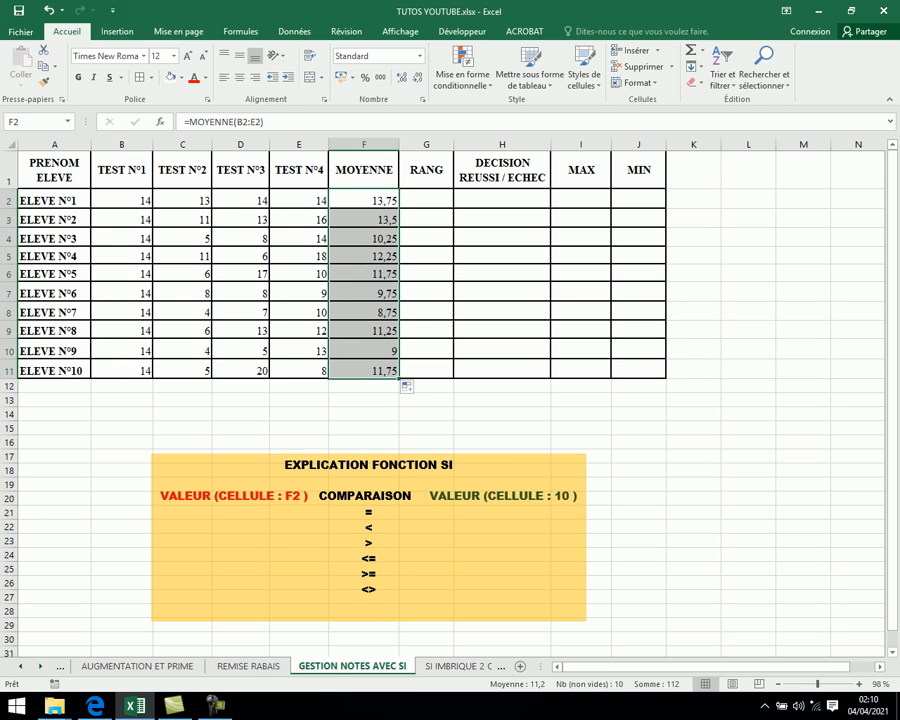
- Enter a RANG formula in G2 ranking F2 within the absolute range $F$2:$F$11
left_click(426, 200)
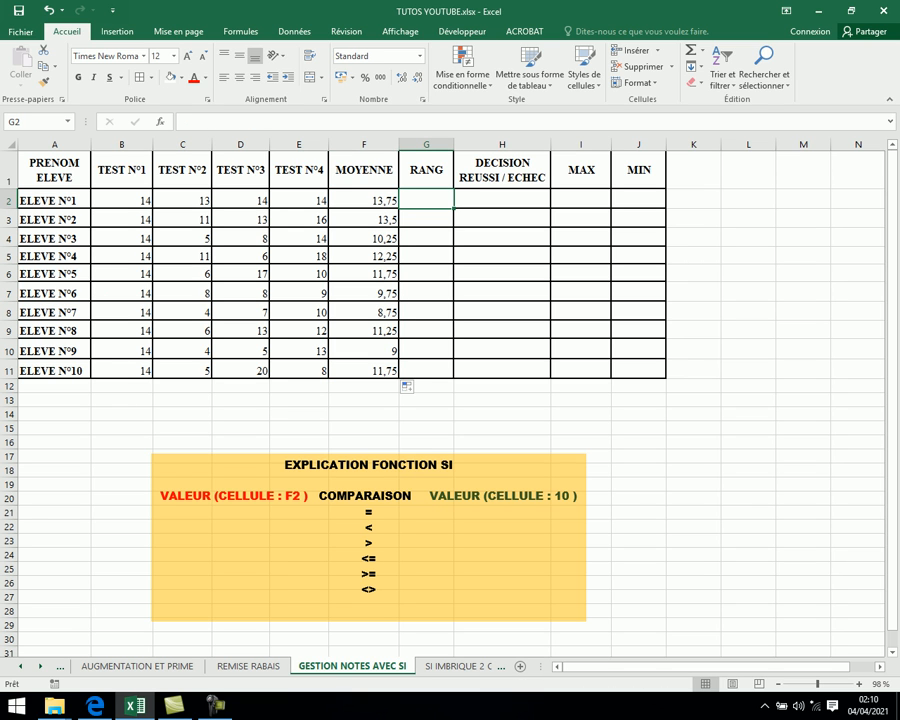
double_click(426, 200)
left_click(426, 200)
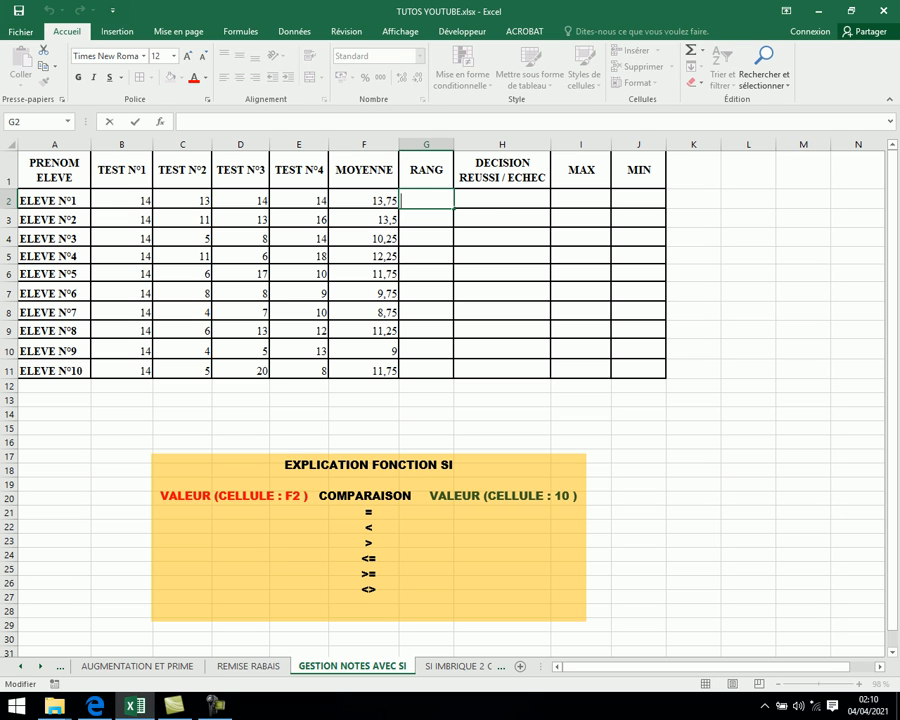
left_click(502, 200)
left_click(426, 200)
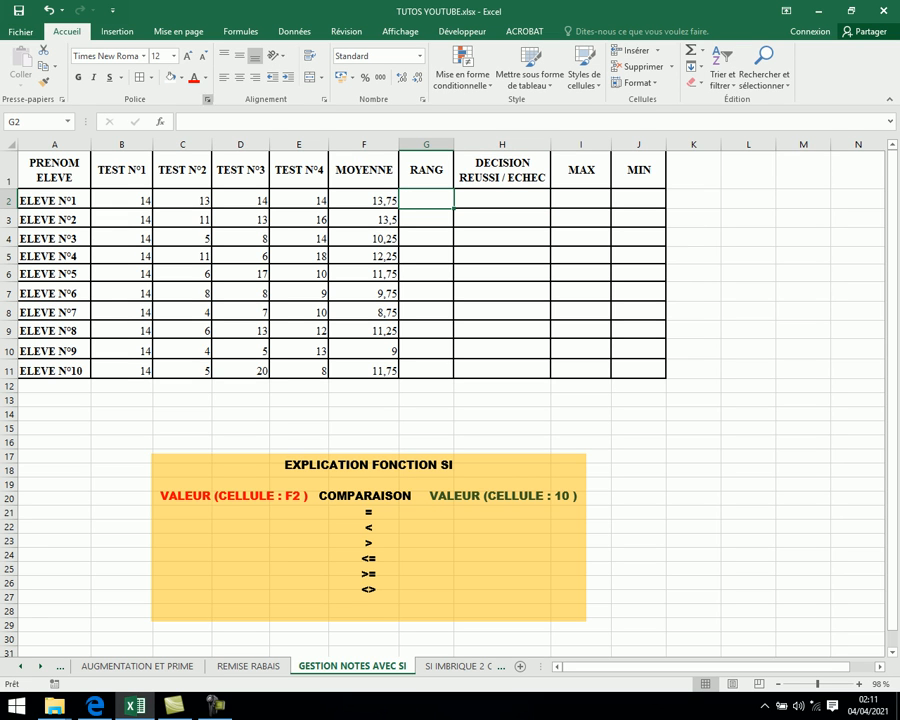
type("=")
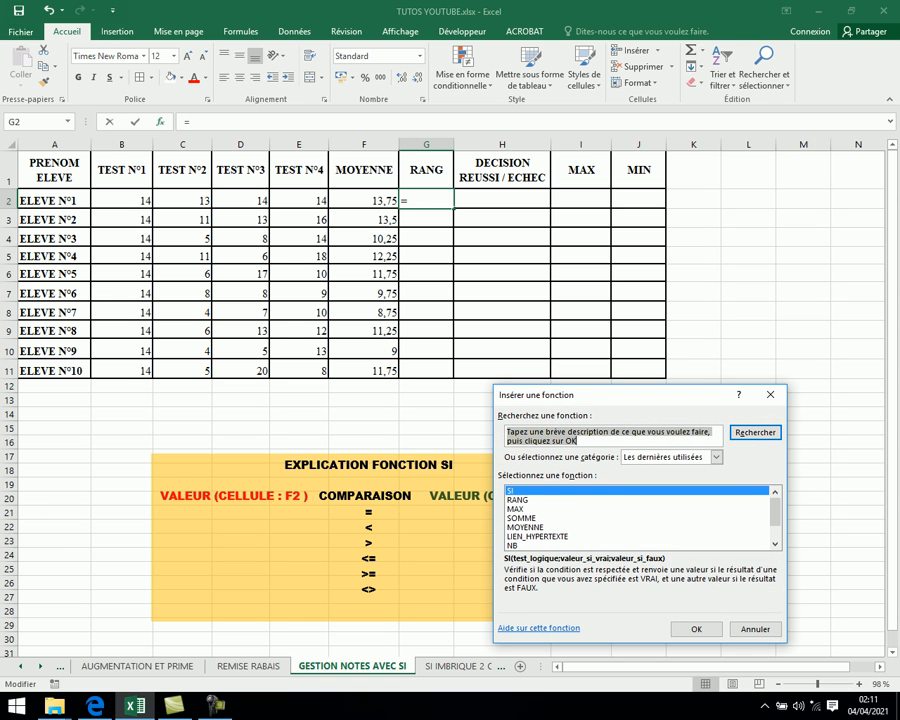
left_click(518, 500)
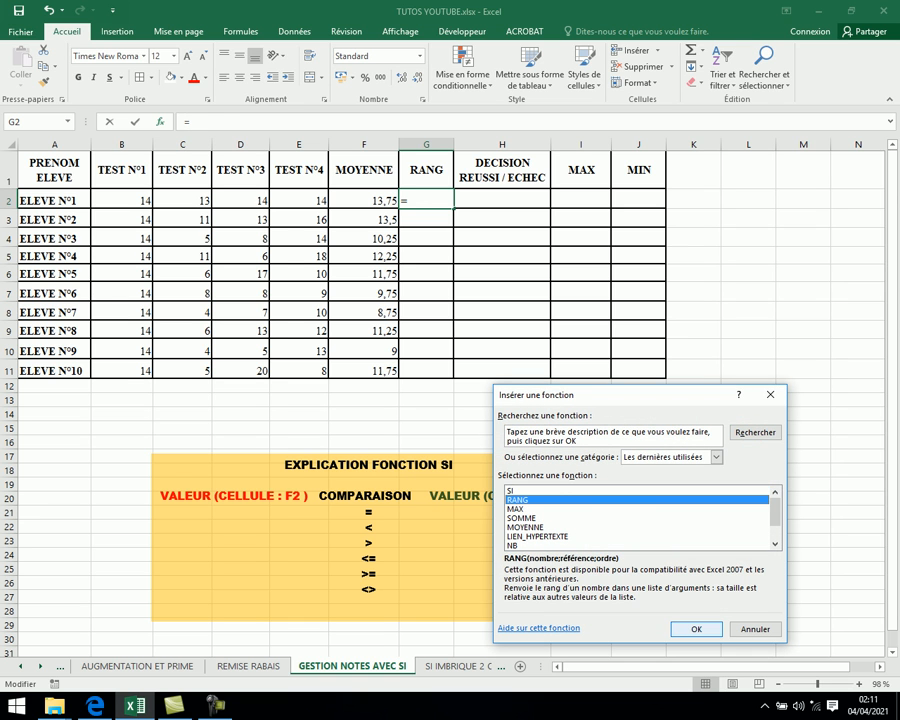
key("Return")
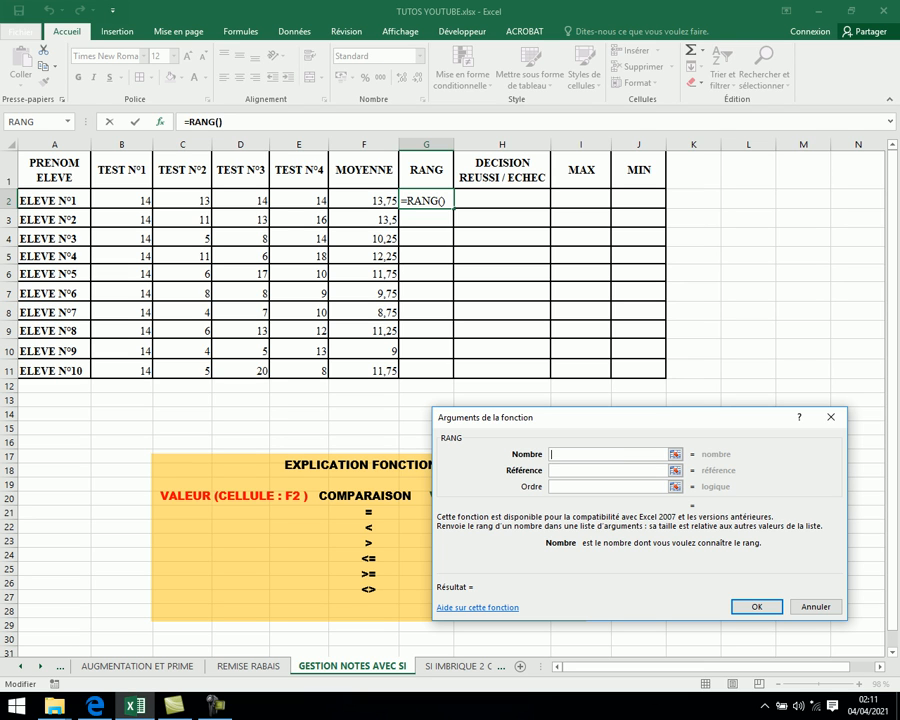
left_click(364, 201)
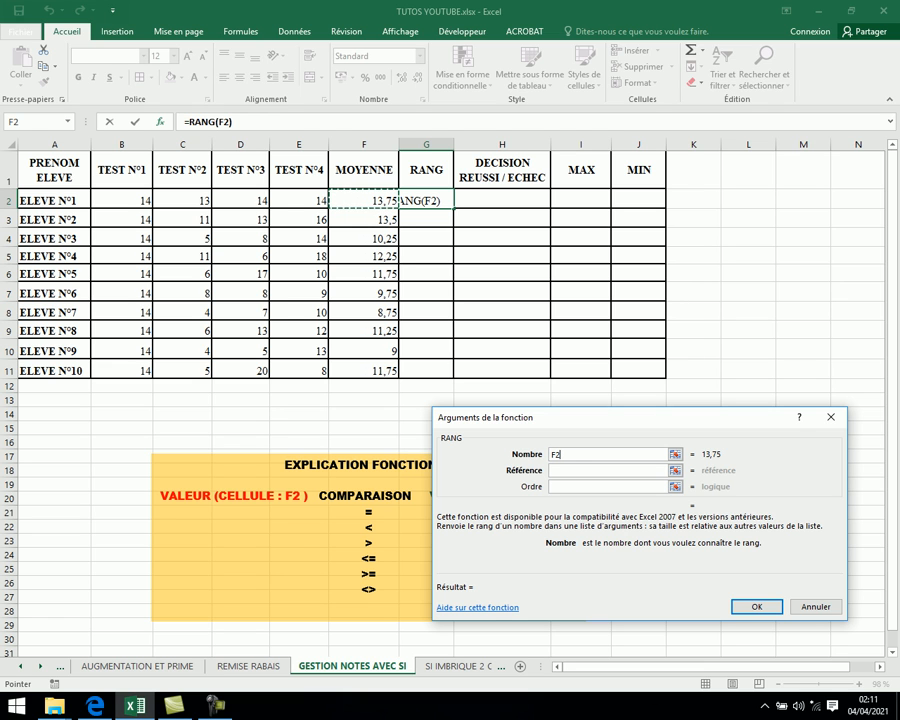
left_click(608, 470)
left_click_drag(370, 201, 380, 372)
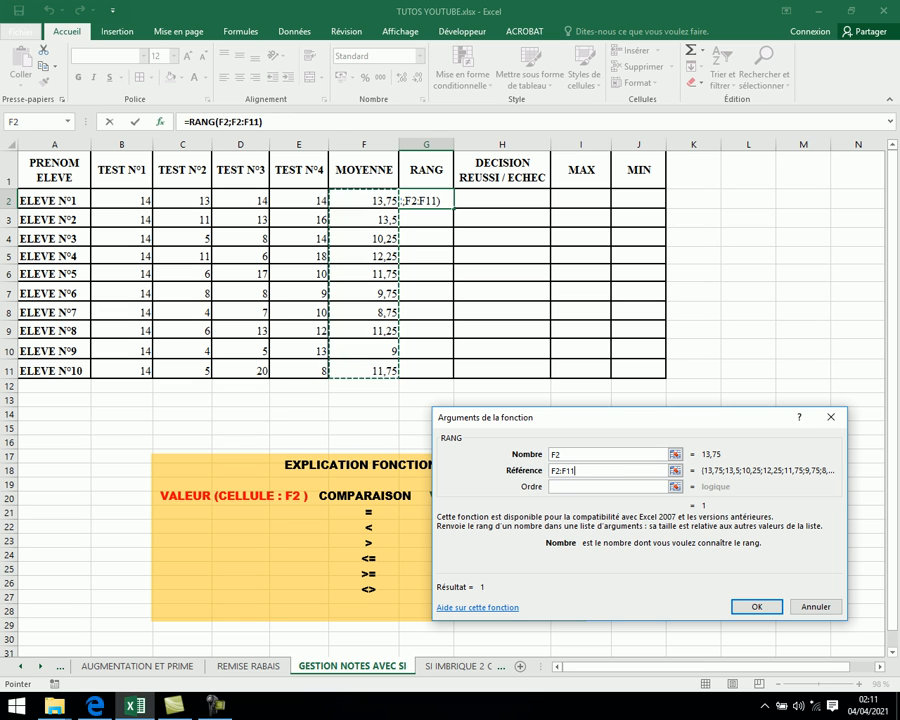
key("F4")
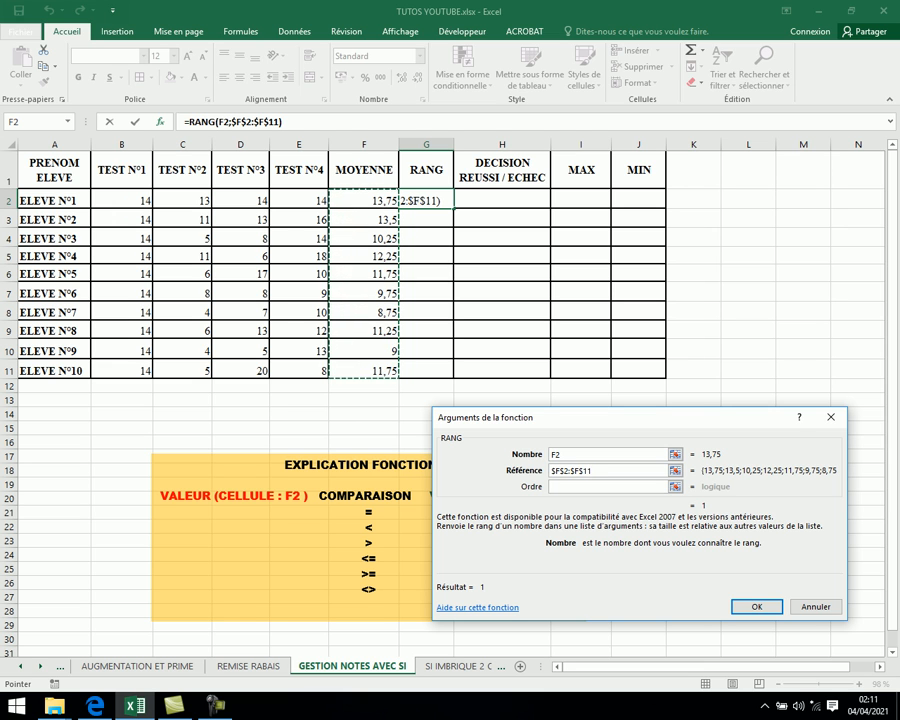
key("Return")
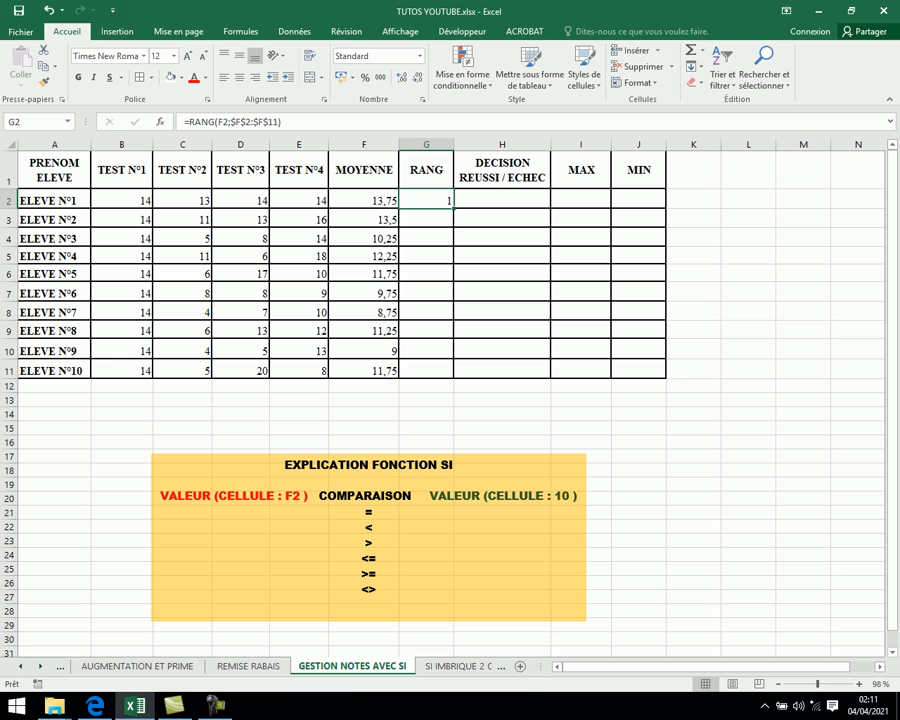
- Fill the RANG formula down to G11 and inspect the copied formulas in the lower rows
left_click_drag(454, 209, 430, 372)
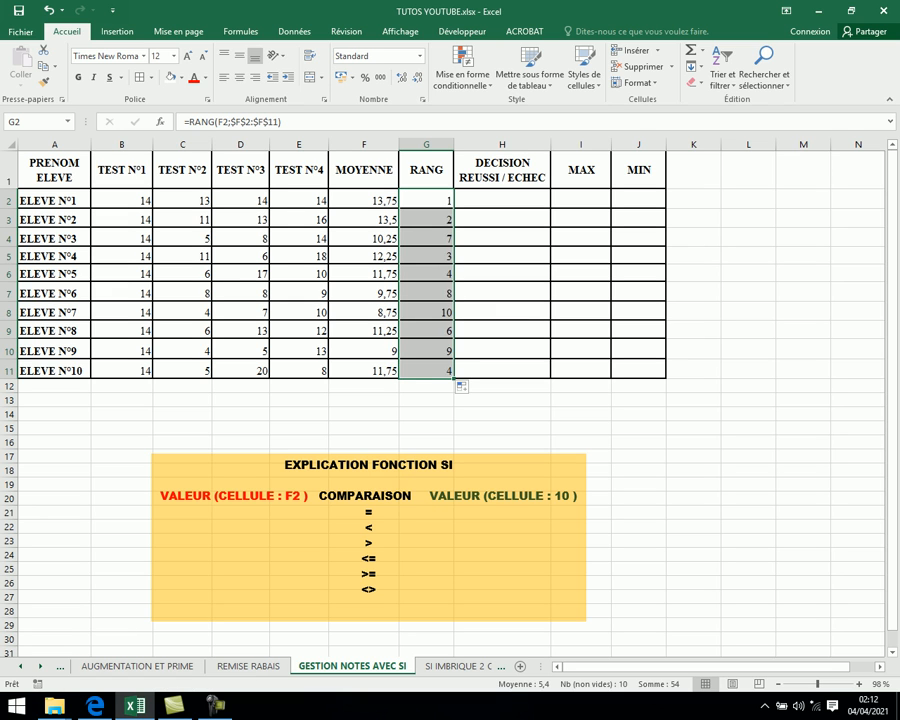
left_click(426, 200)
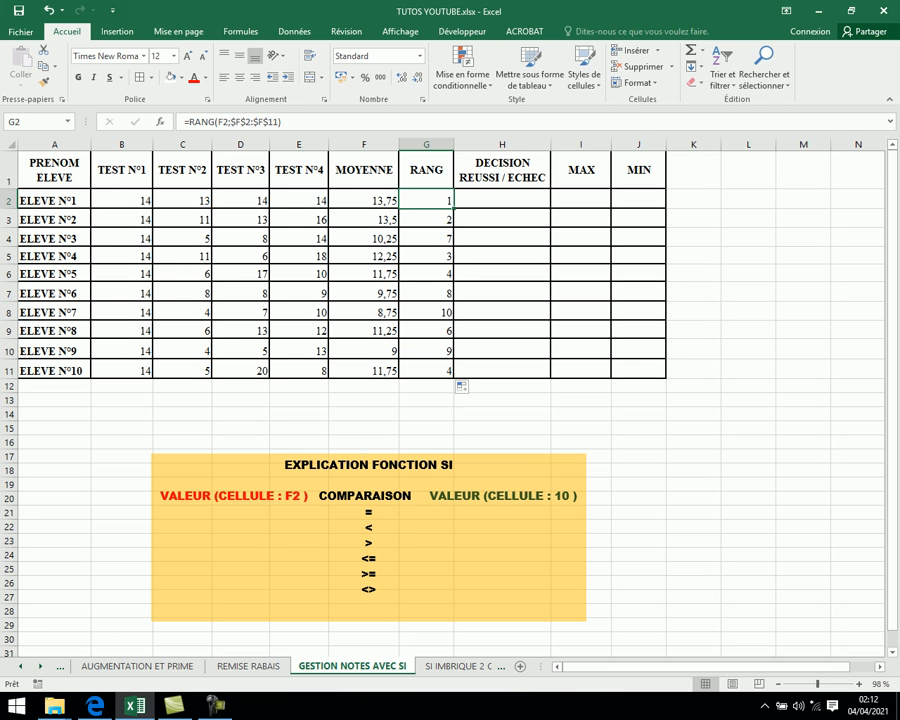
key("Down")
key("Down")
key("Down")
key("Down")
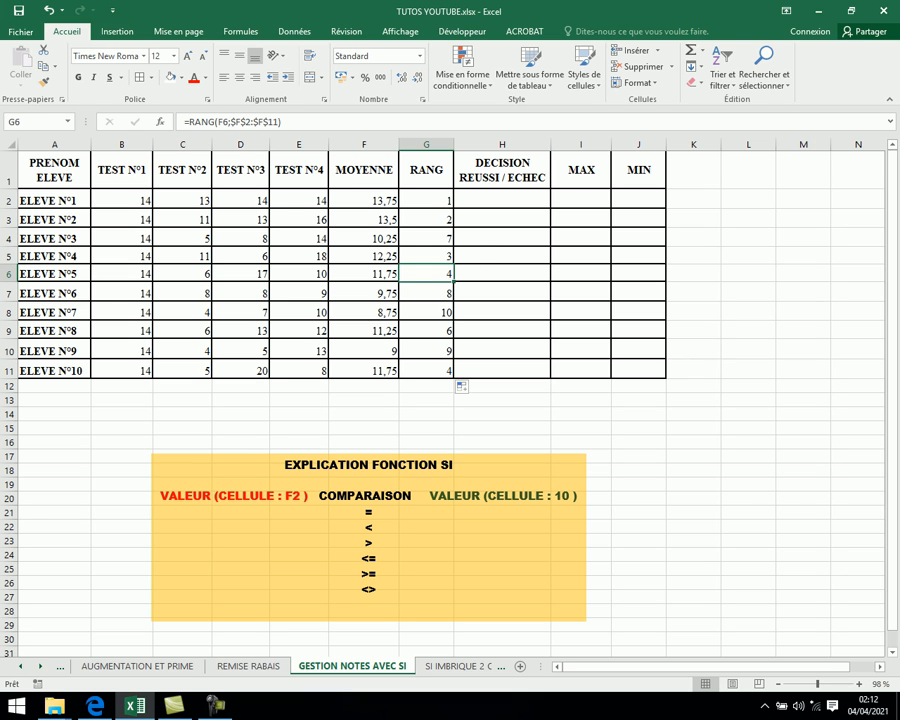
- Start an SI formula in H2 with the logical test F2>=10
left_click(502, 199)
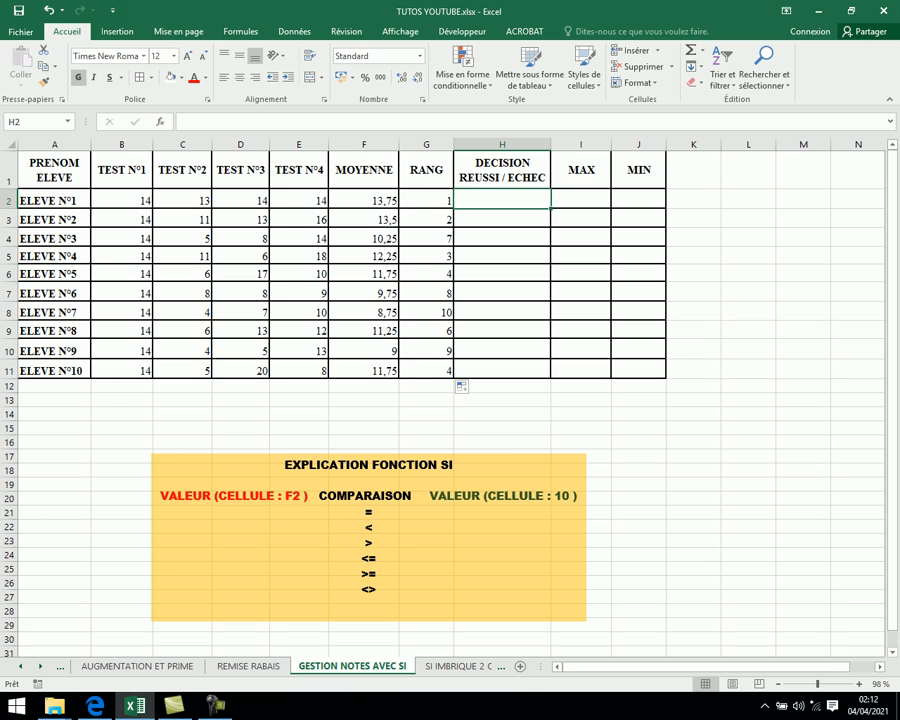
type("=")
key("shift+F3")
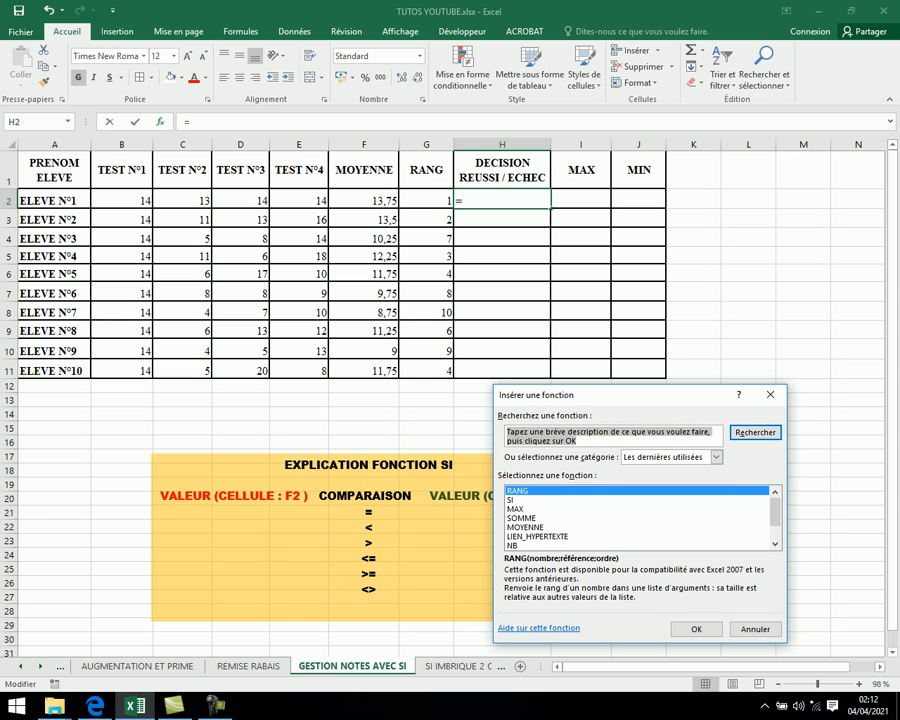
left_click(511, 500)
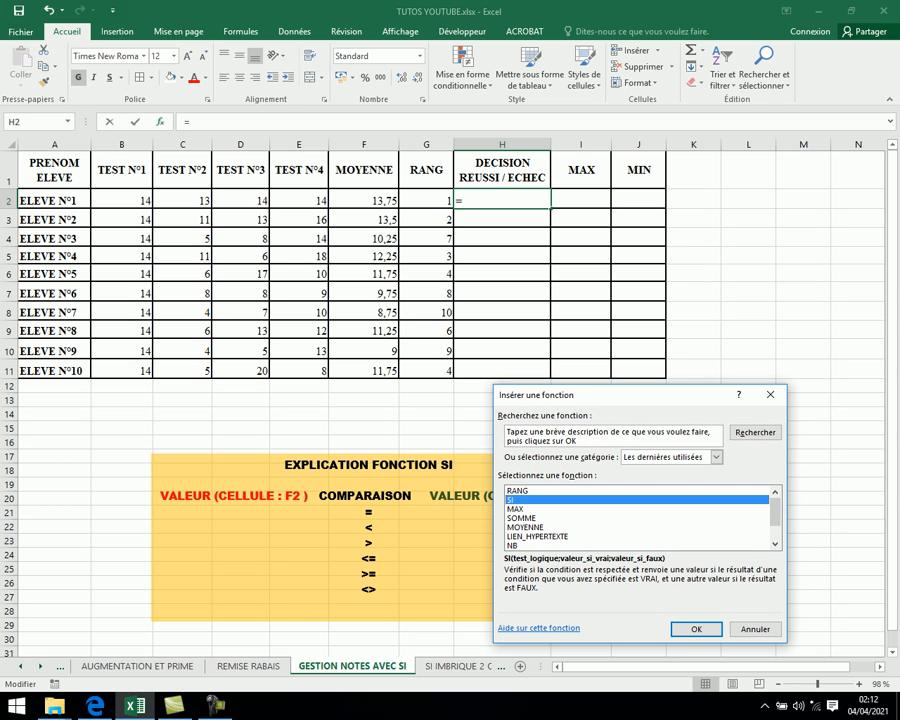
key("Return")
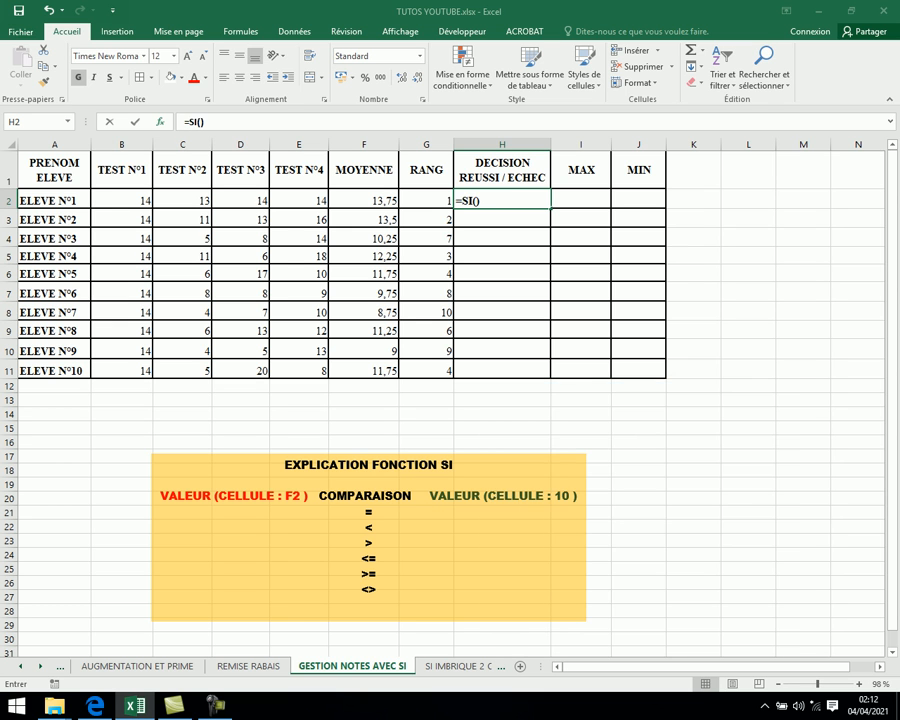
left_click_drag(600, 417, 653, 236)
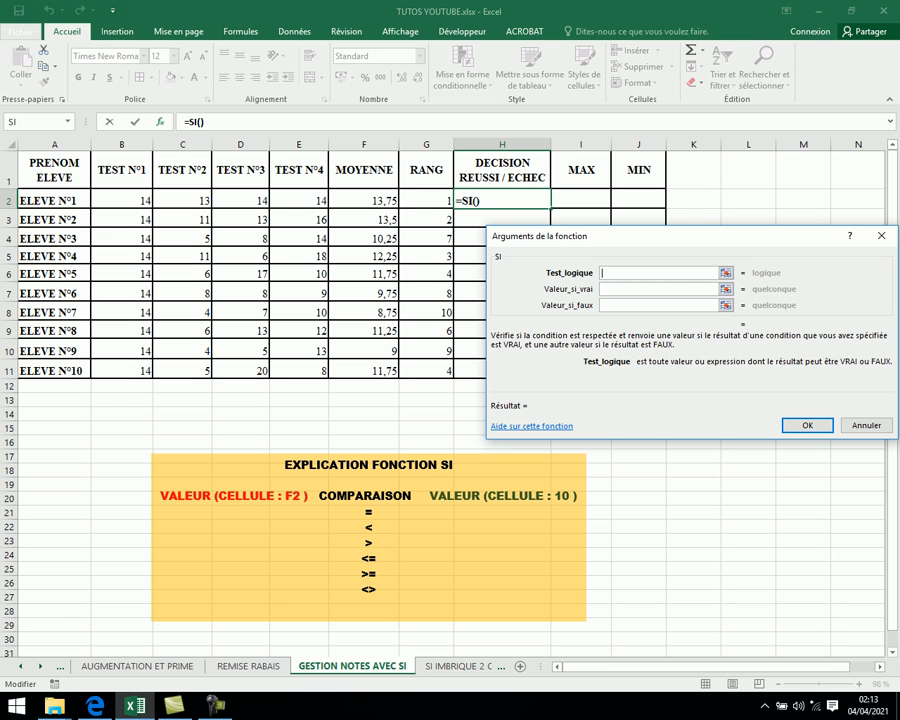
left_click(363, 200)
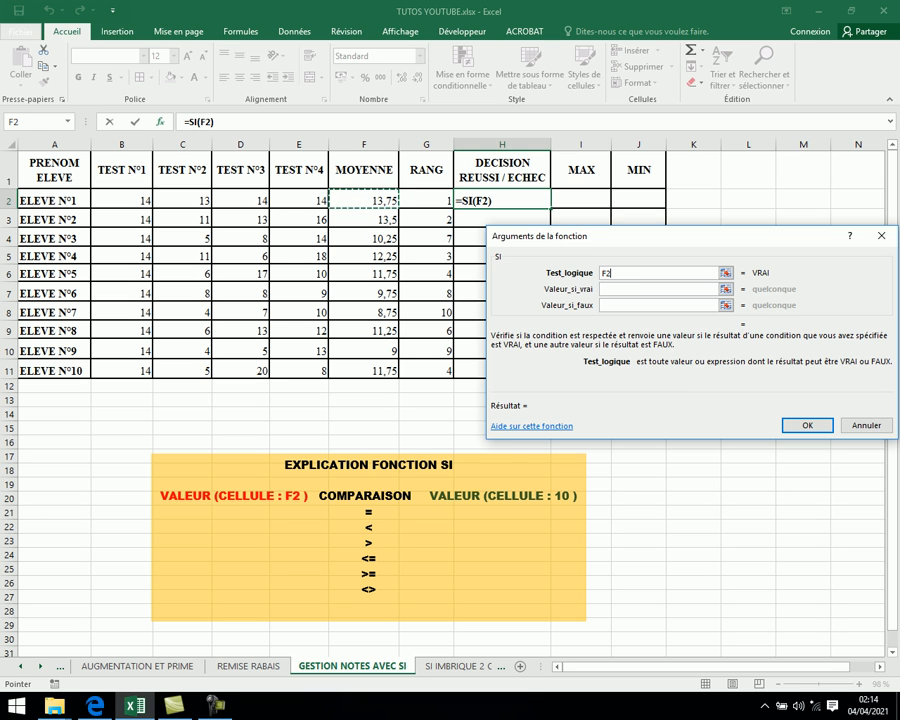
type(">")
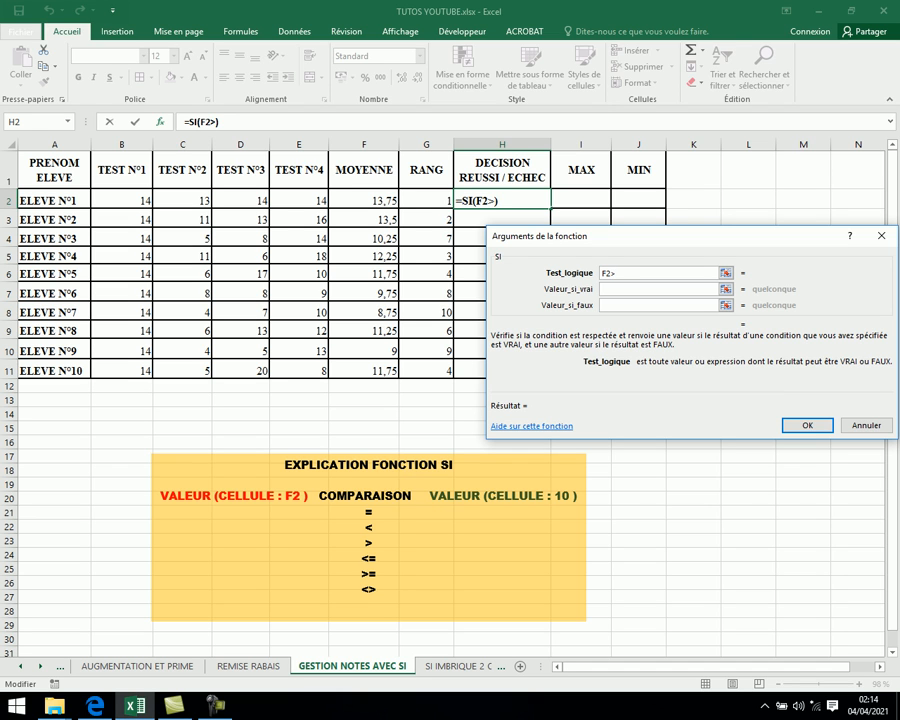
type("=10")
- Set the SI value-if-true argument to "reussi"
left_click(658, 289)
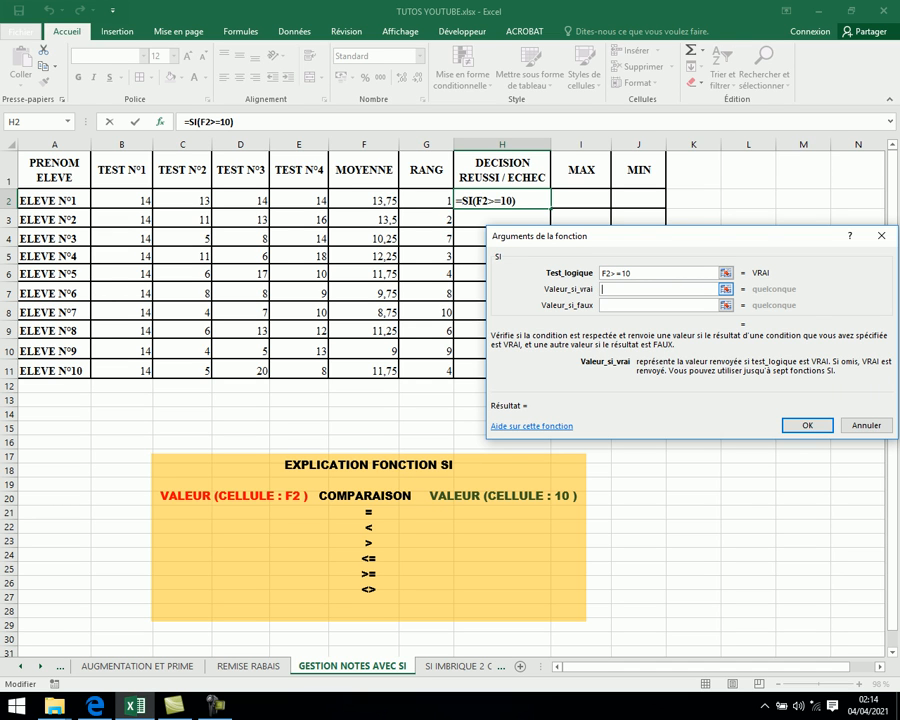
key("Tab")
type("\"")
type("re4")
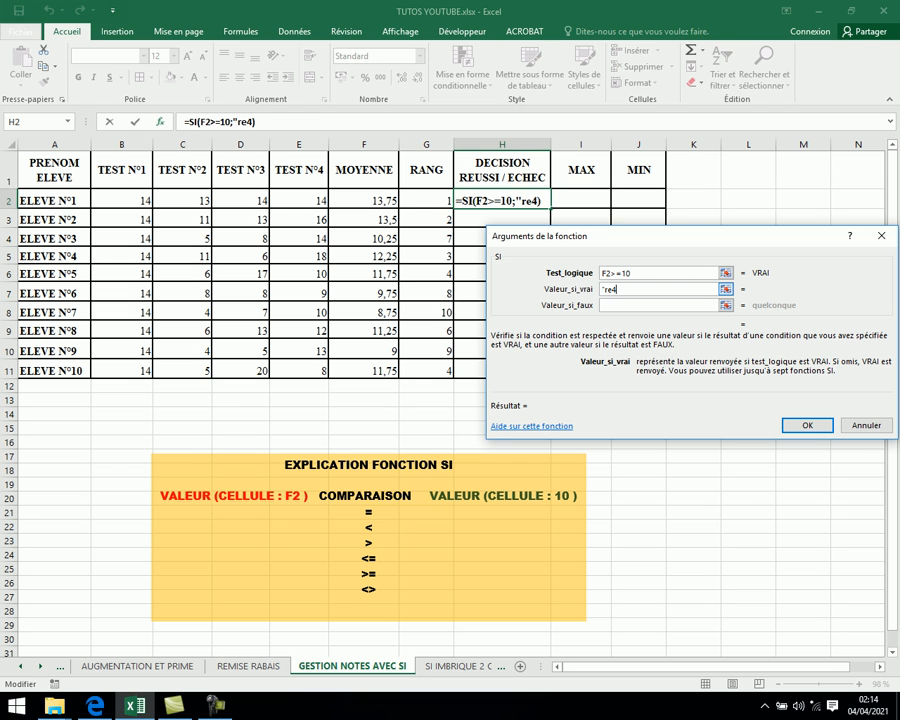
type("ss5")
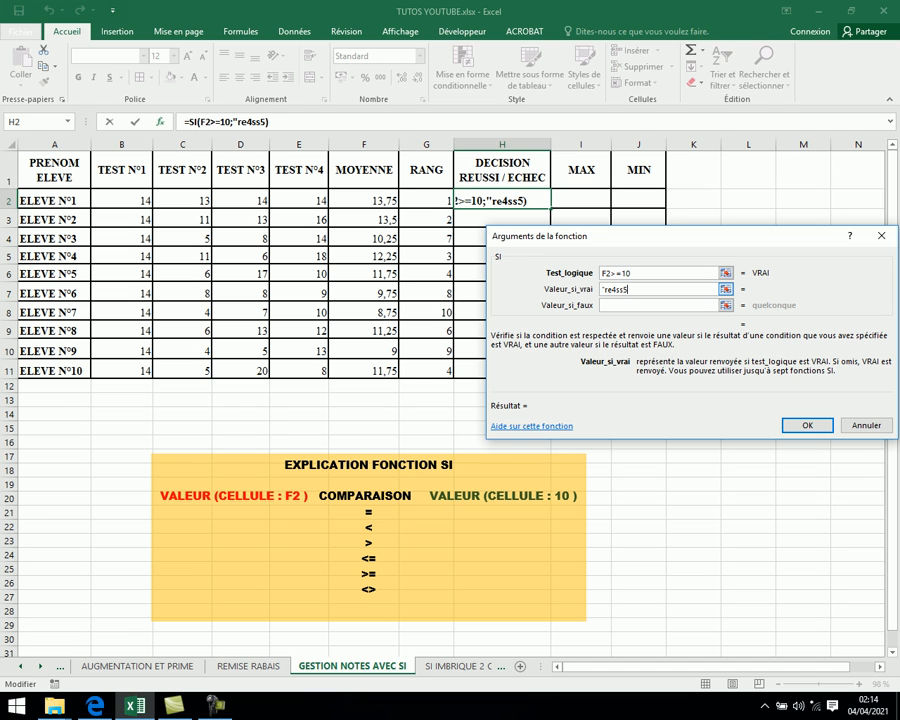
key("BackSpace")
key("BackSpace")
key("BackSpace")
key("BackSpace")
key("BackSpace")
key("BackSpace")
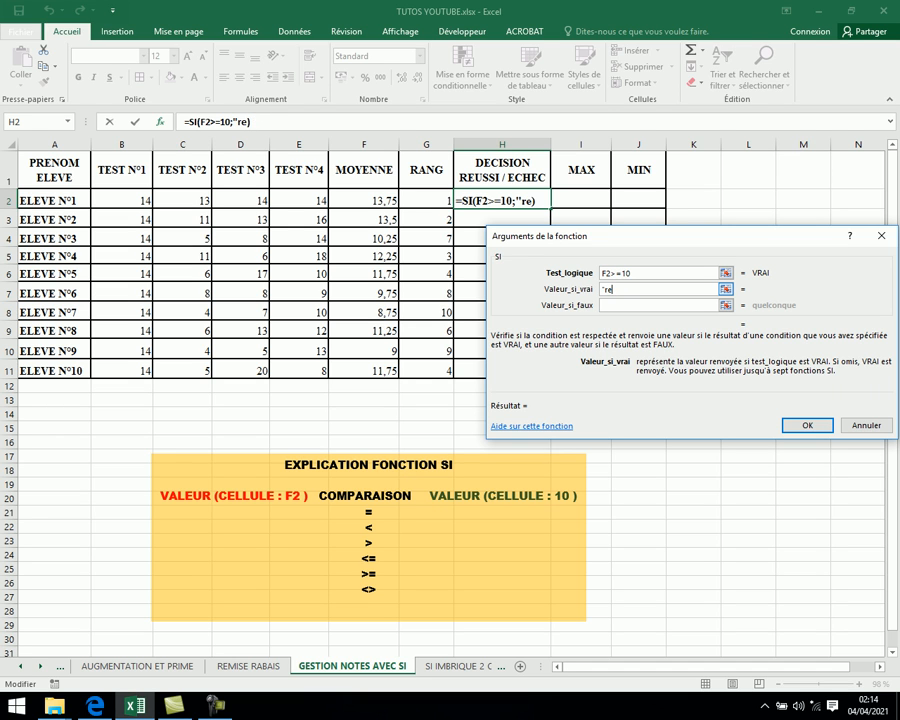
type("reussi")
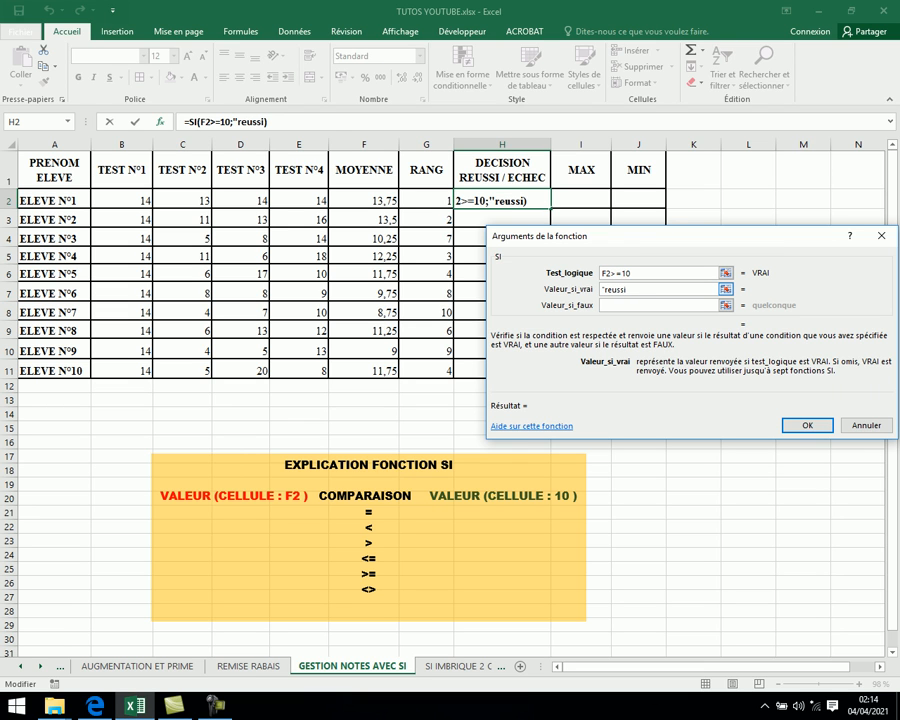
type("\"")
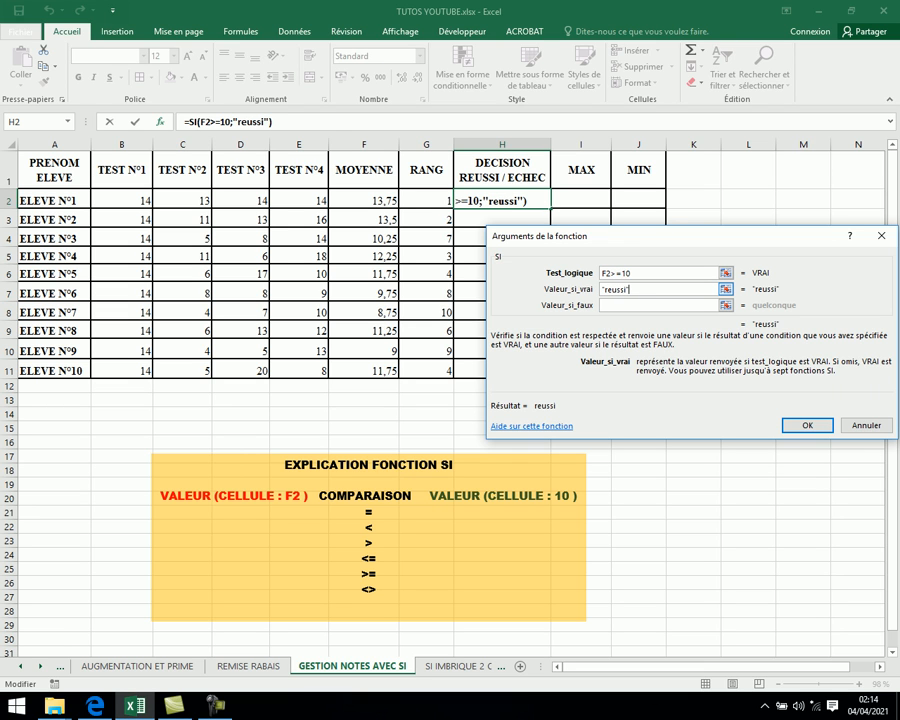
- Set the SI value-if-false argument to "echec"
left_click(658, 305)
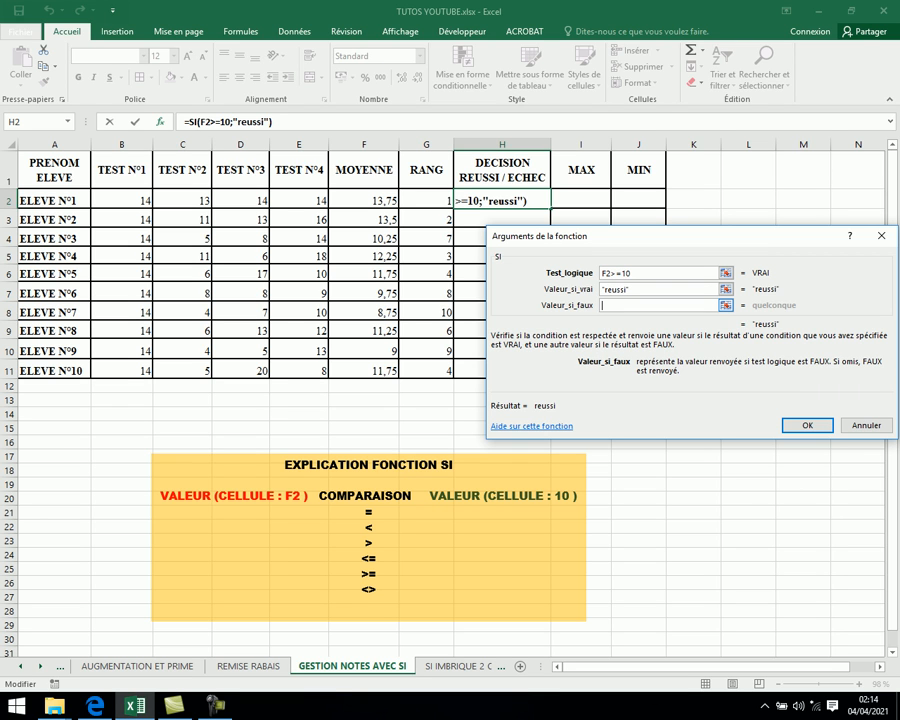
type("\"")
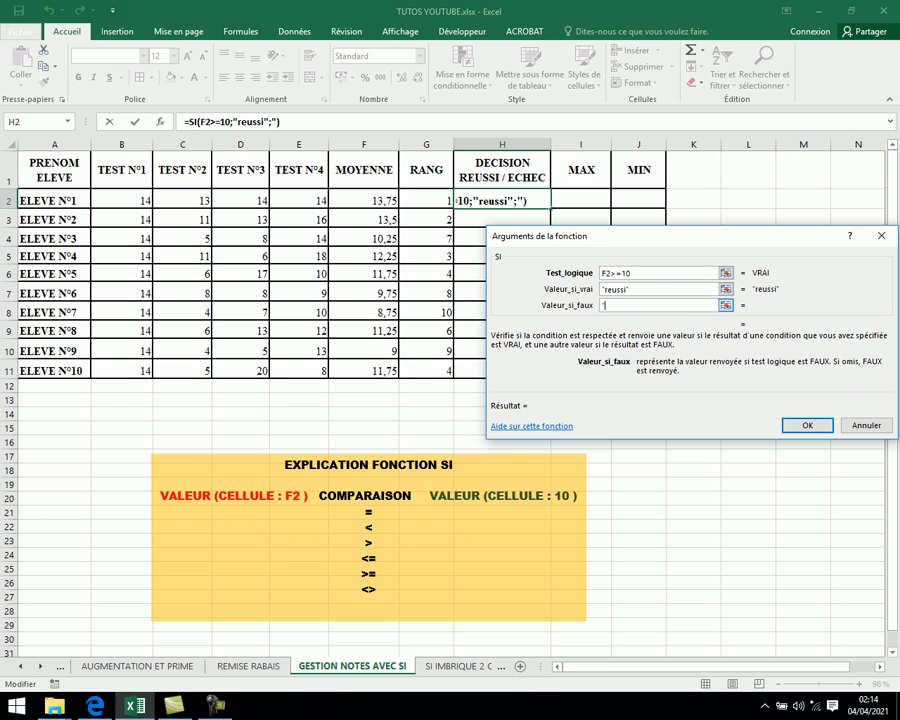
type("echec")
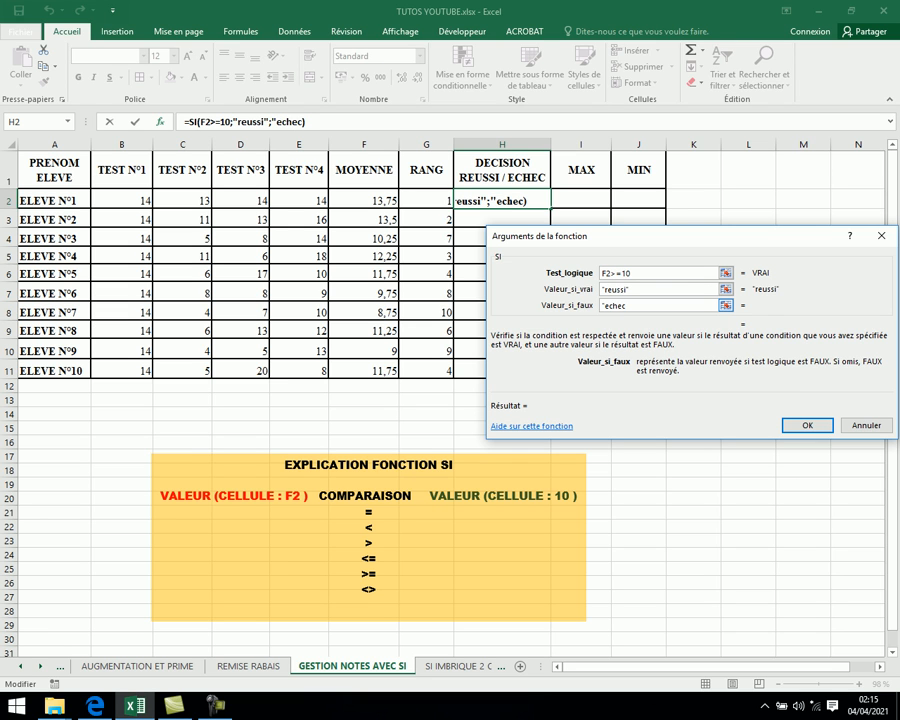
type("\"")
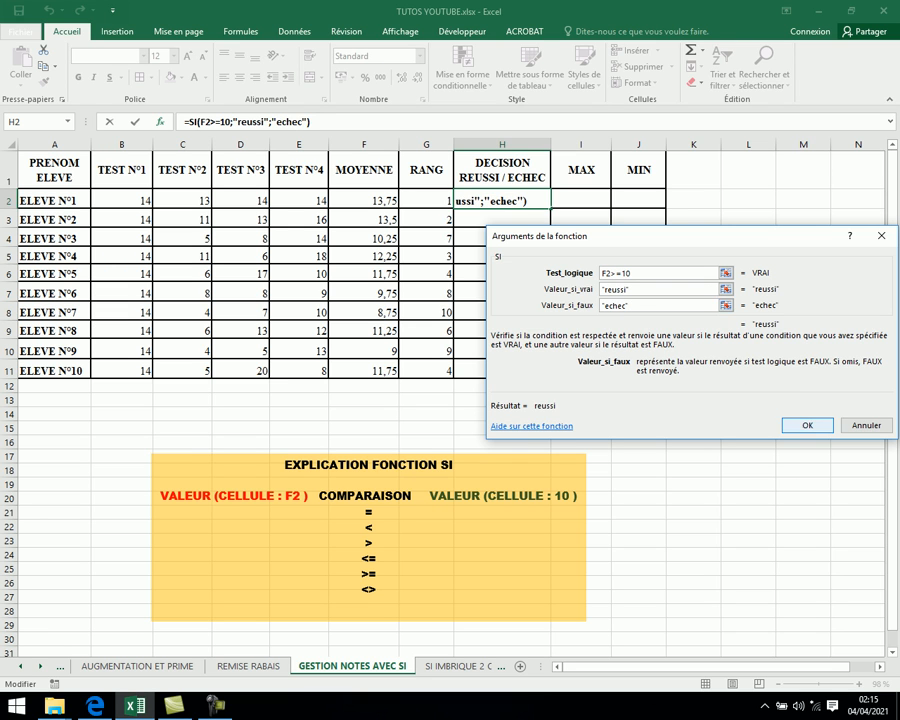
- Confirm the SI formula in H2 and fill it down to H11
key("Return")
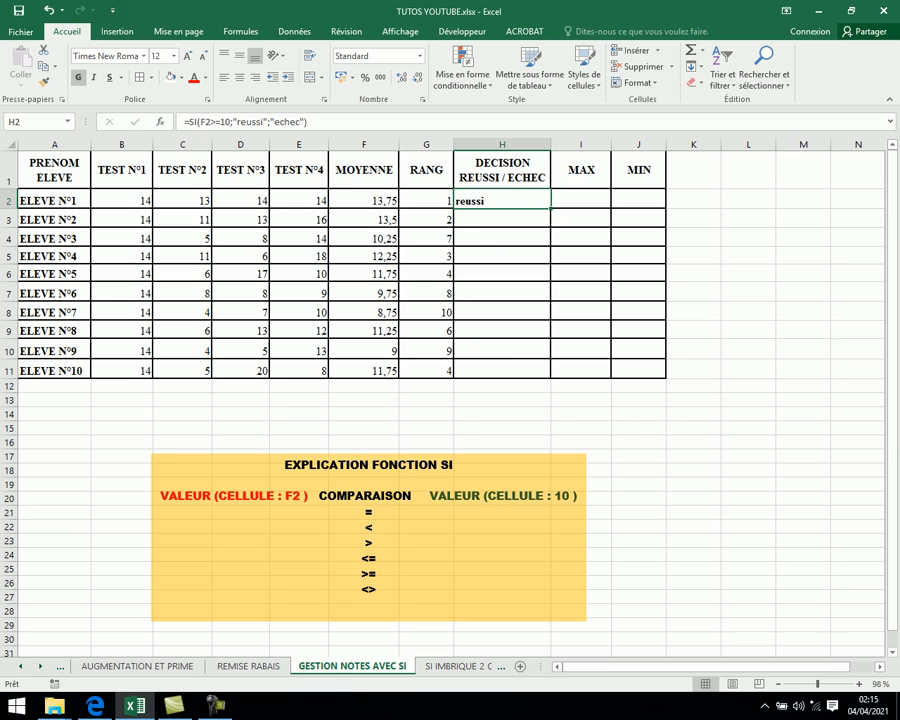
left_click_drag(549, 208, 545, 372)
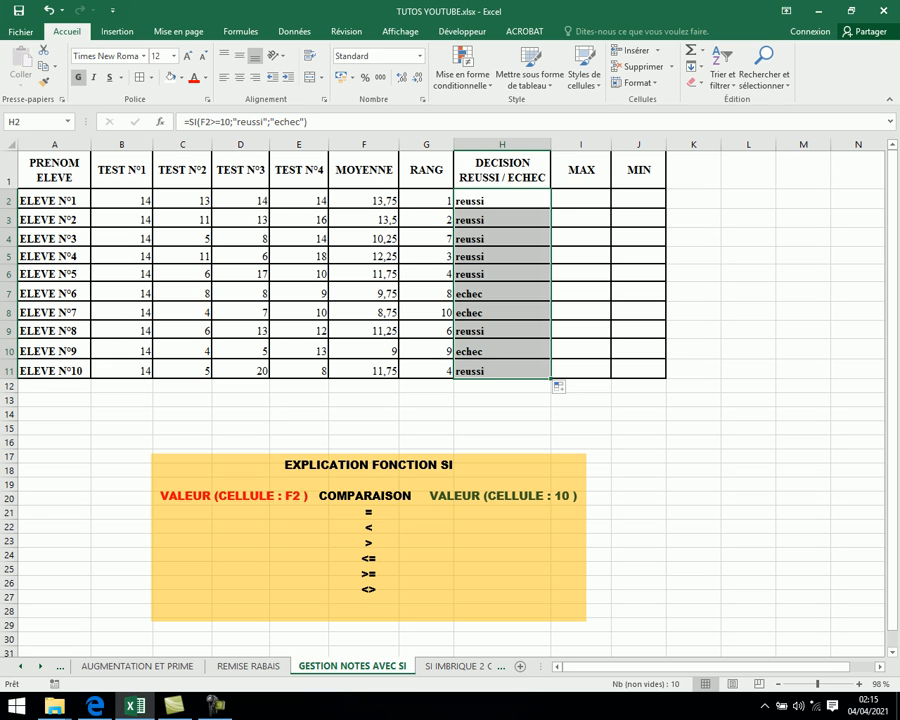
left_click(502, 313)
left_click(502, 200)
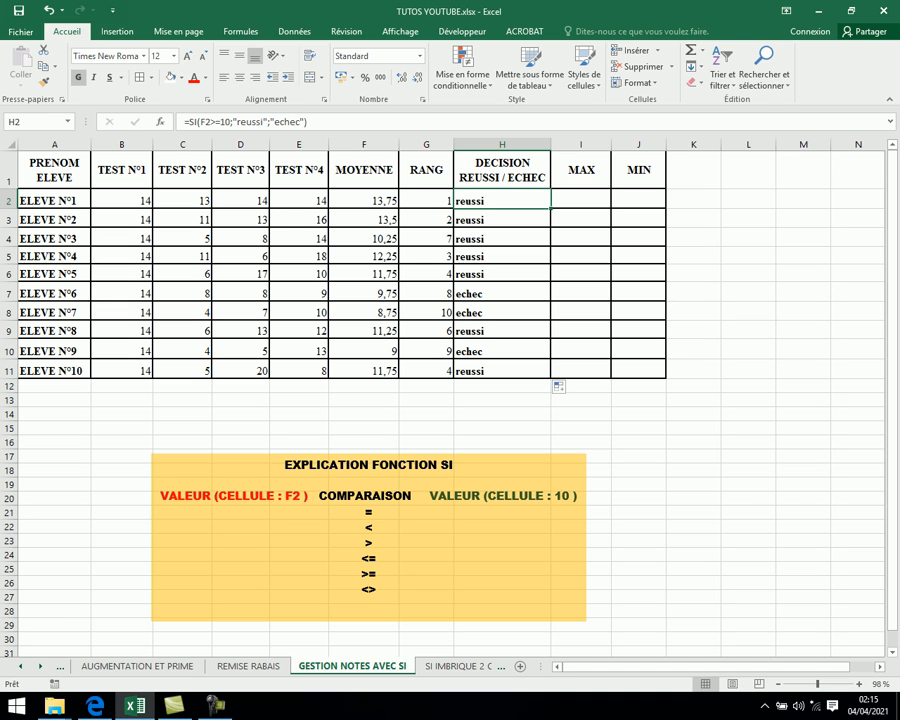
- Insert a MAX formula in I2 over the test scores B2:E2 and fill it down to I11
left_click(581, 200)
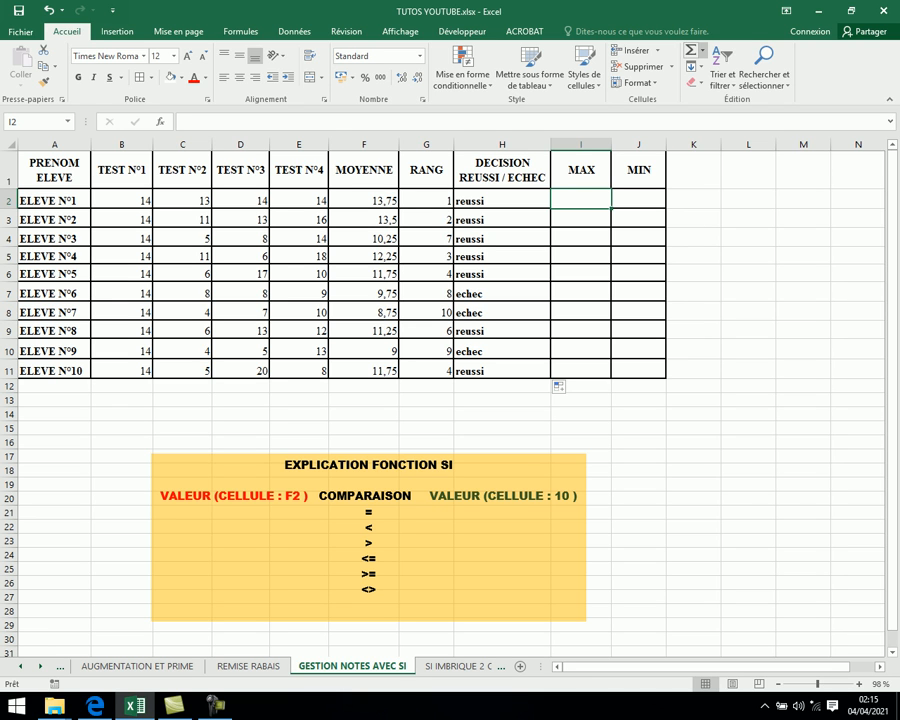
left_click(702, 49)
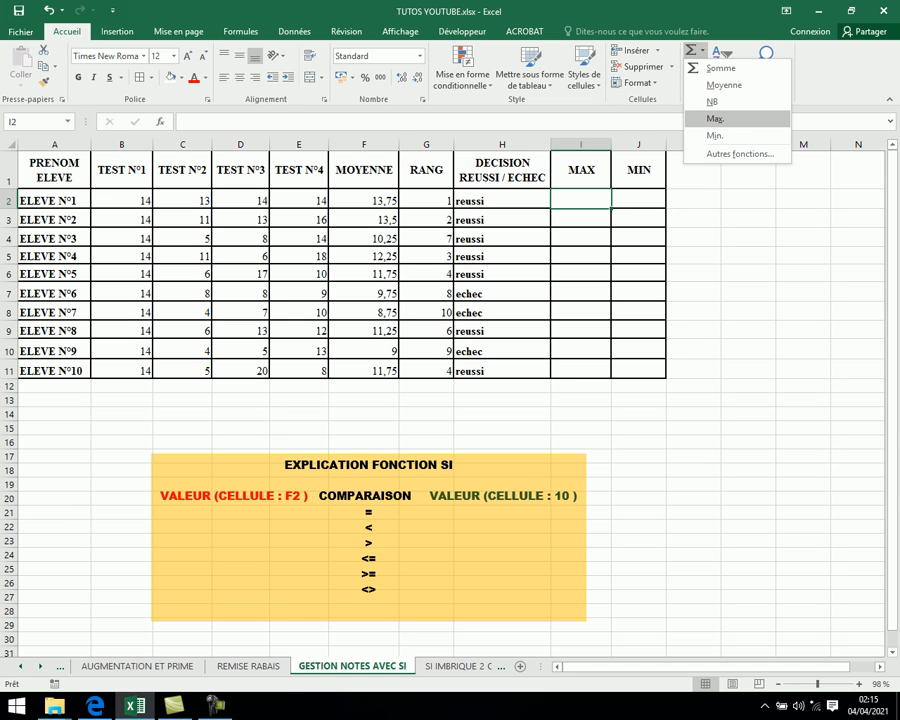
left_click(715, 118)
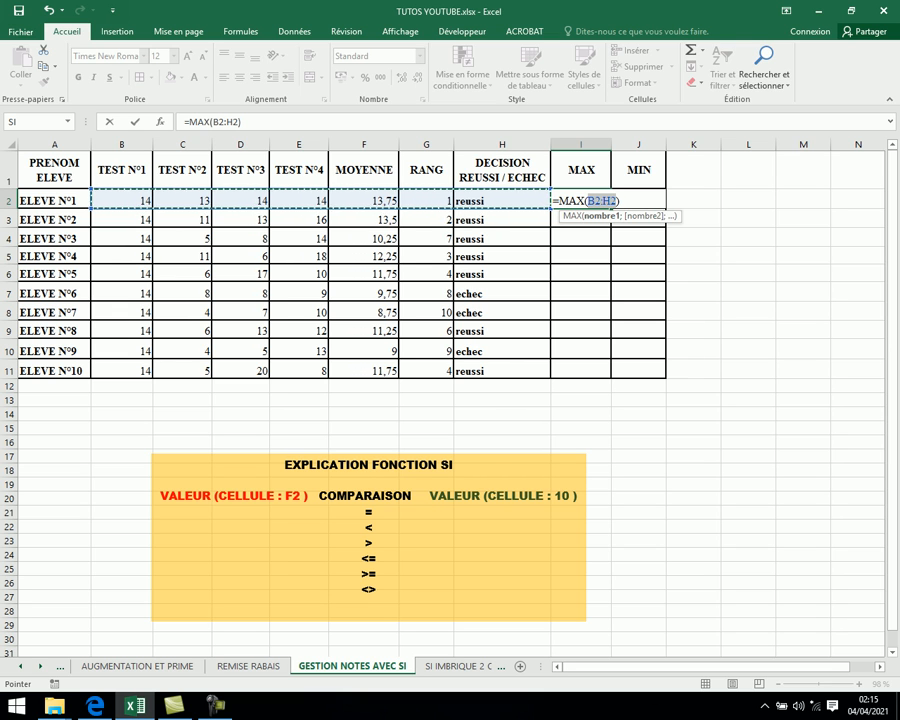
left_click(122, 200)
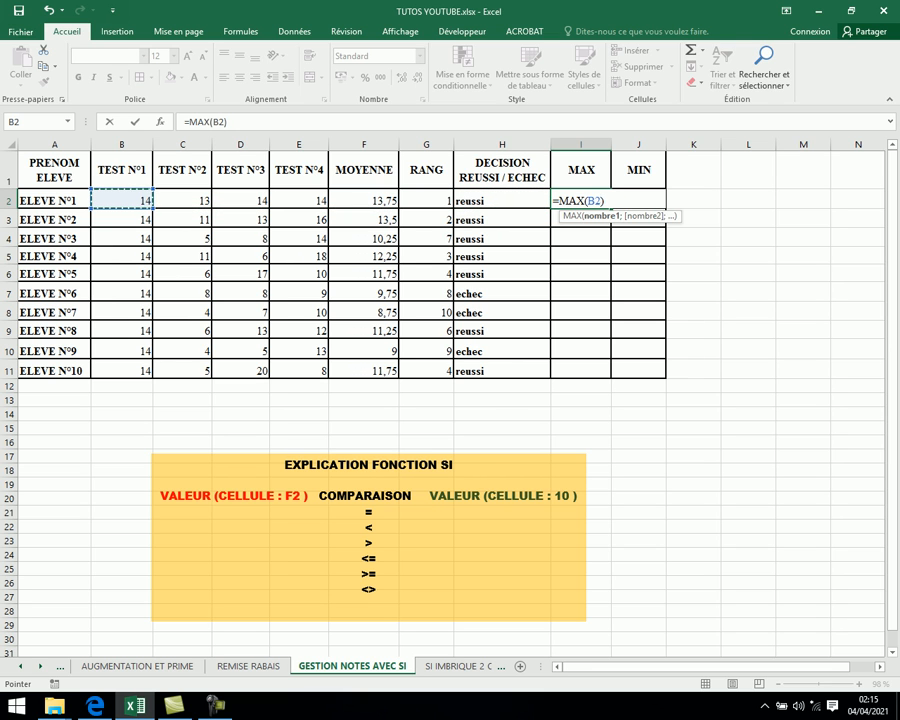
left_click_drag(122, 200, 326, 202)
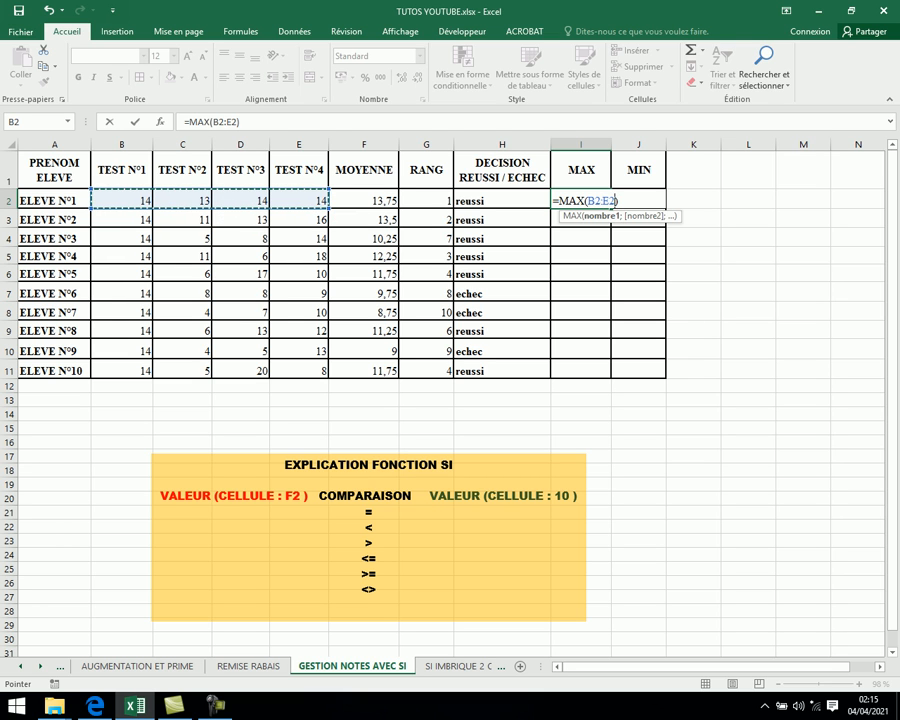
key("Return")
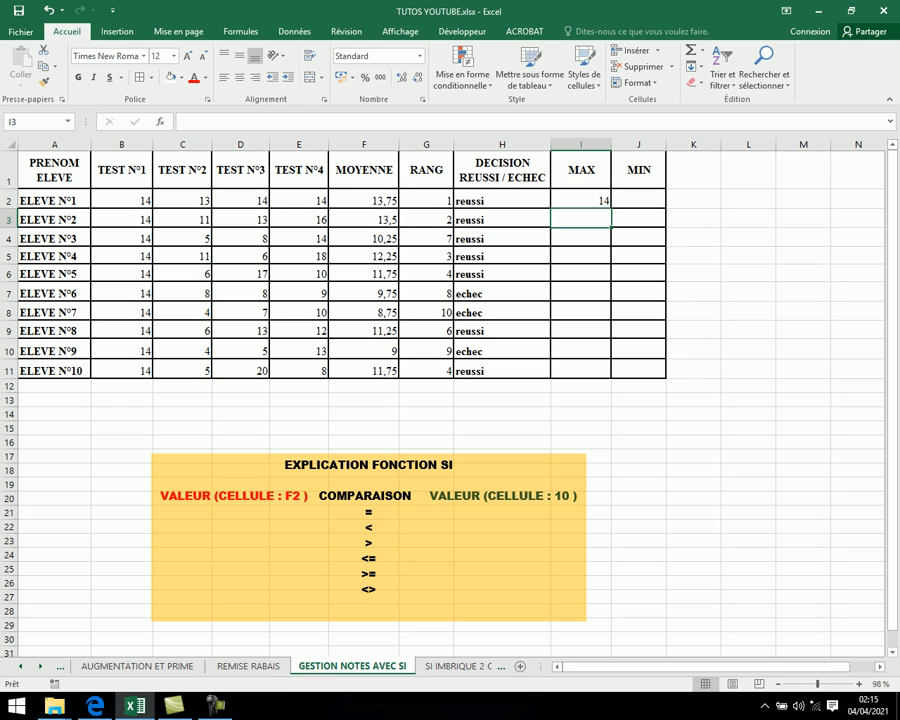
left_click(581, 200)
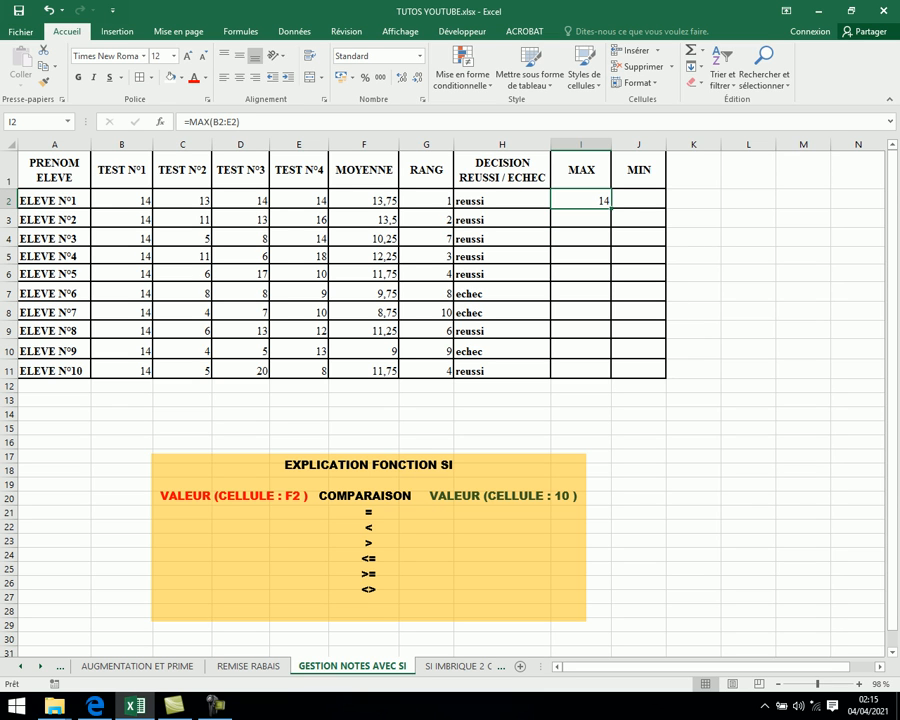
left_click_drag(610, 209, 610, 372)
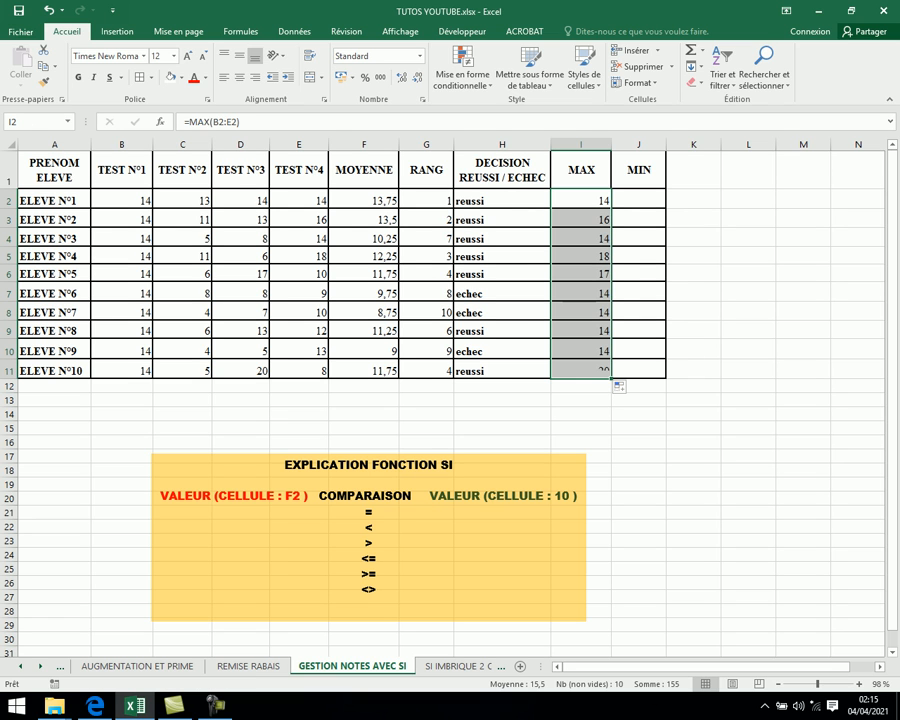
- Insert a MIN formula in J2 over the test scores B2:E2 and fill it down to J11
left_click(638, 200)
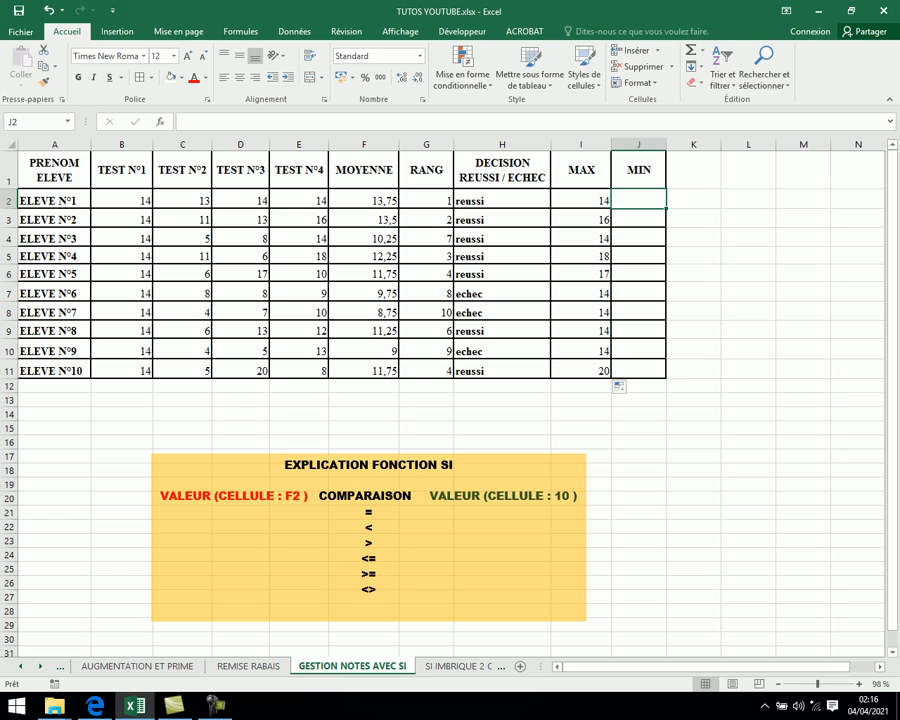
left_click(702, 50)
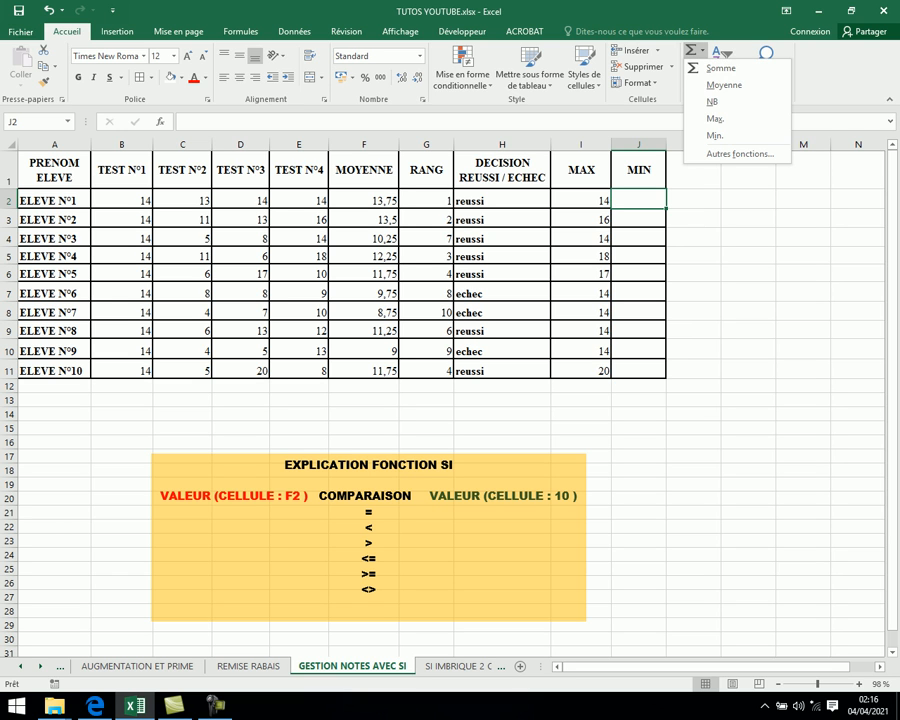
left_click(716, 136)
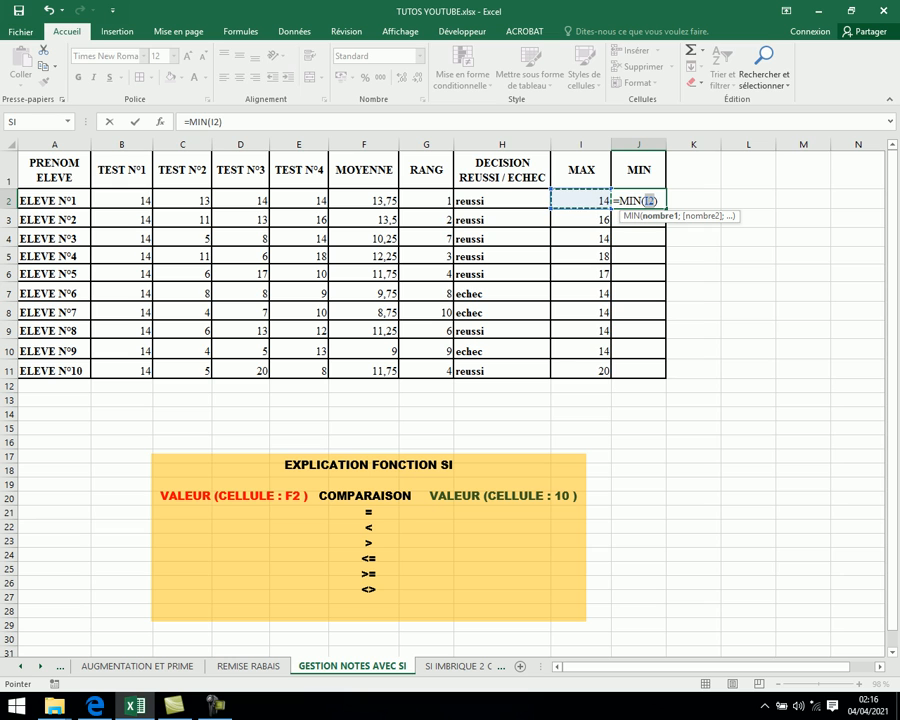
left_click(122, 200)
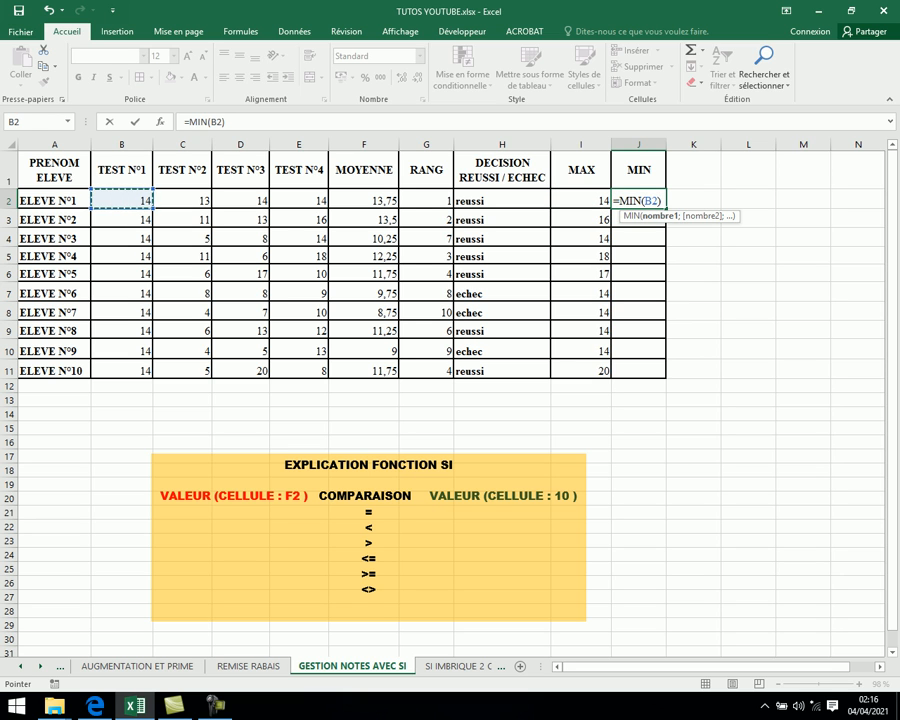
left_click_drag(122, 200, 320, 201)
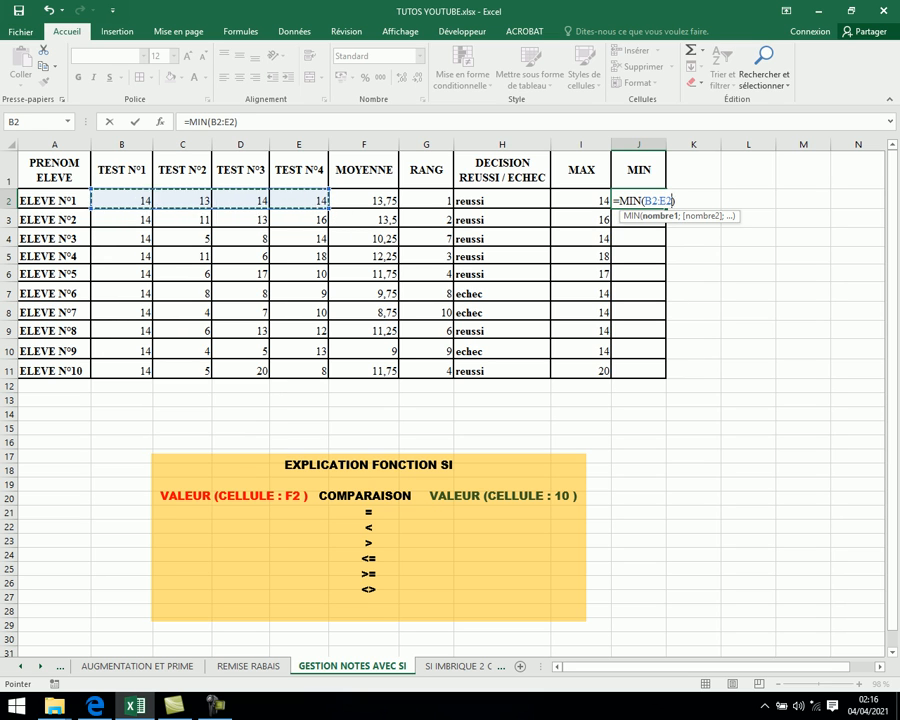
key("Return")
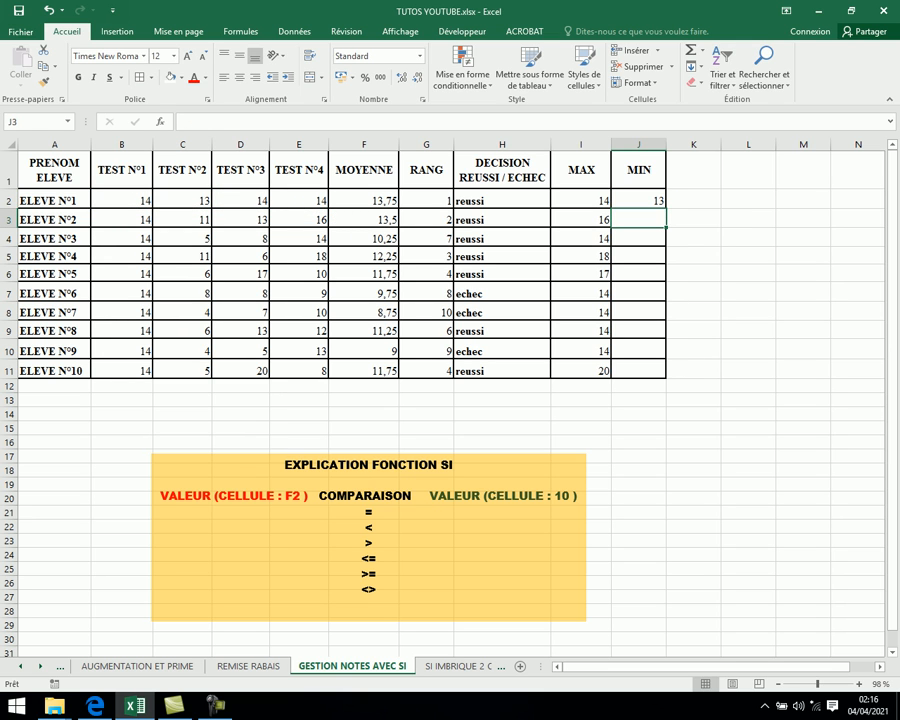
left_click(638, 200)
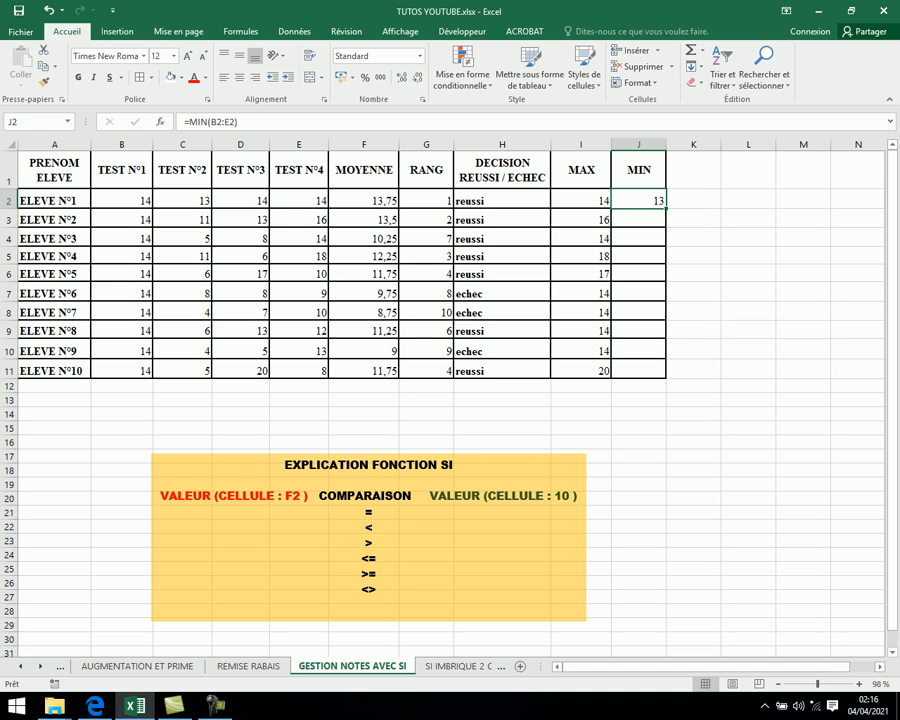
left_click_drag(665, 209, 662, 372)
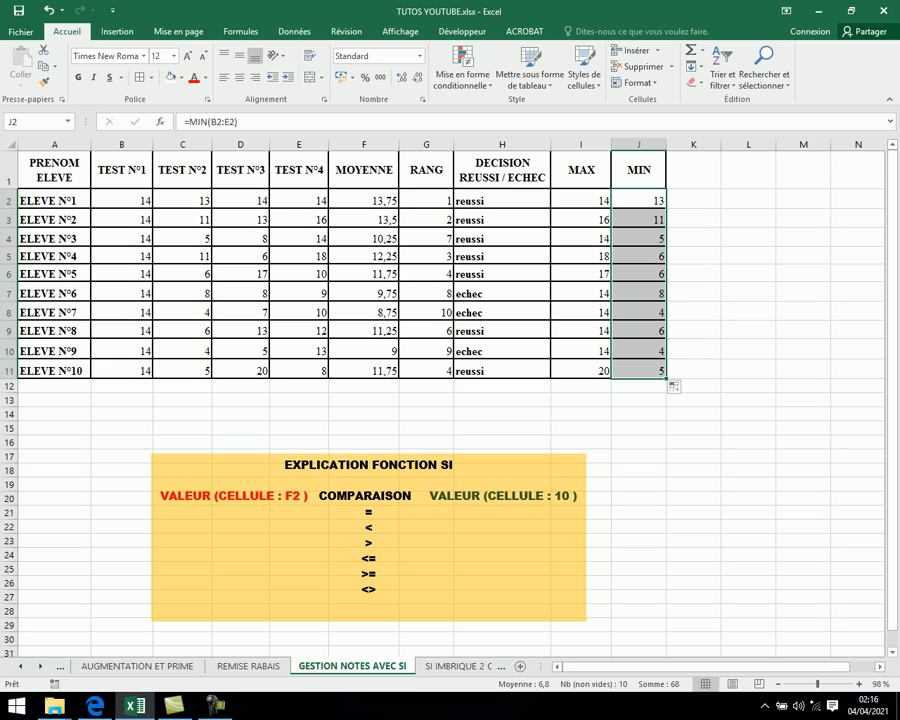
left_click(215, 706)
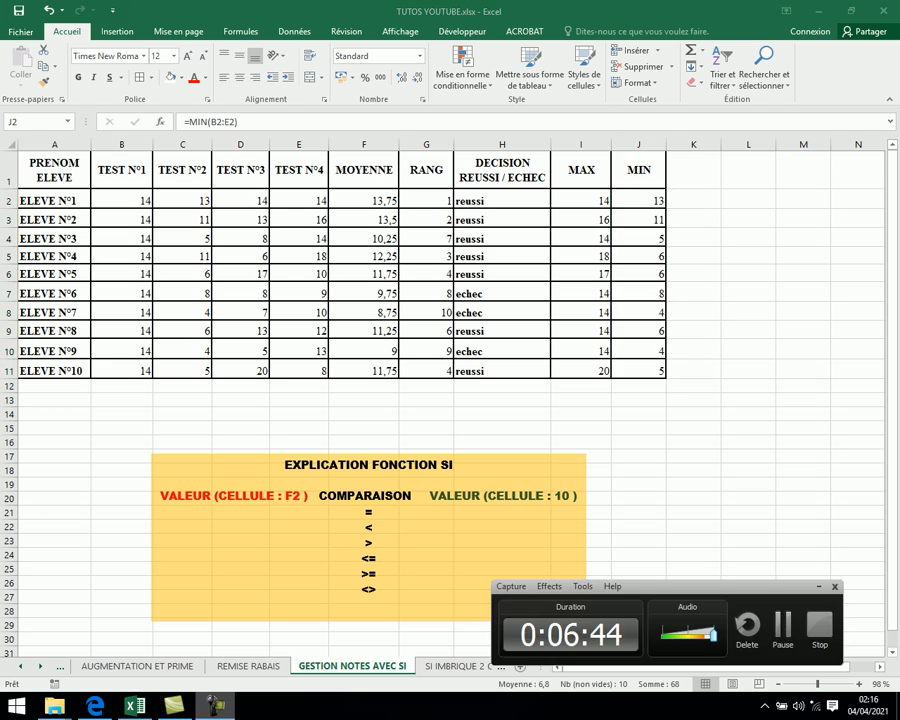